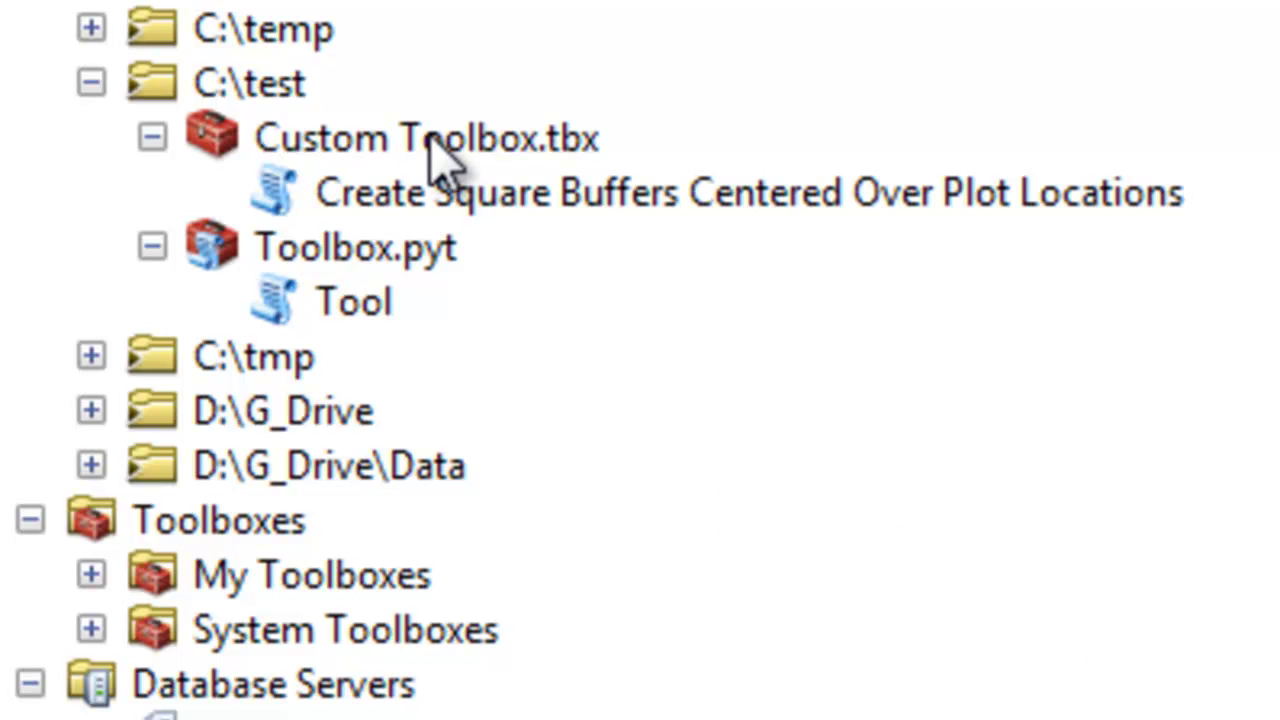
Step: Open the Create Square Buffers tool's Properties and view its Source tab script settings
right_click(424, 213)
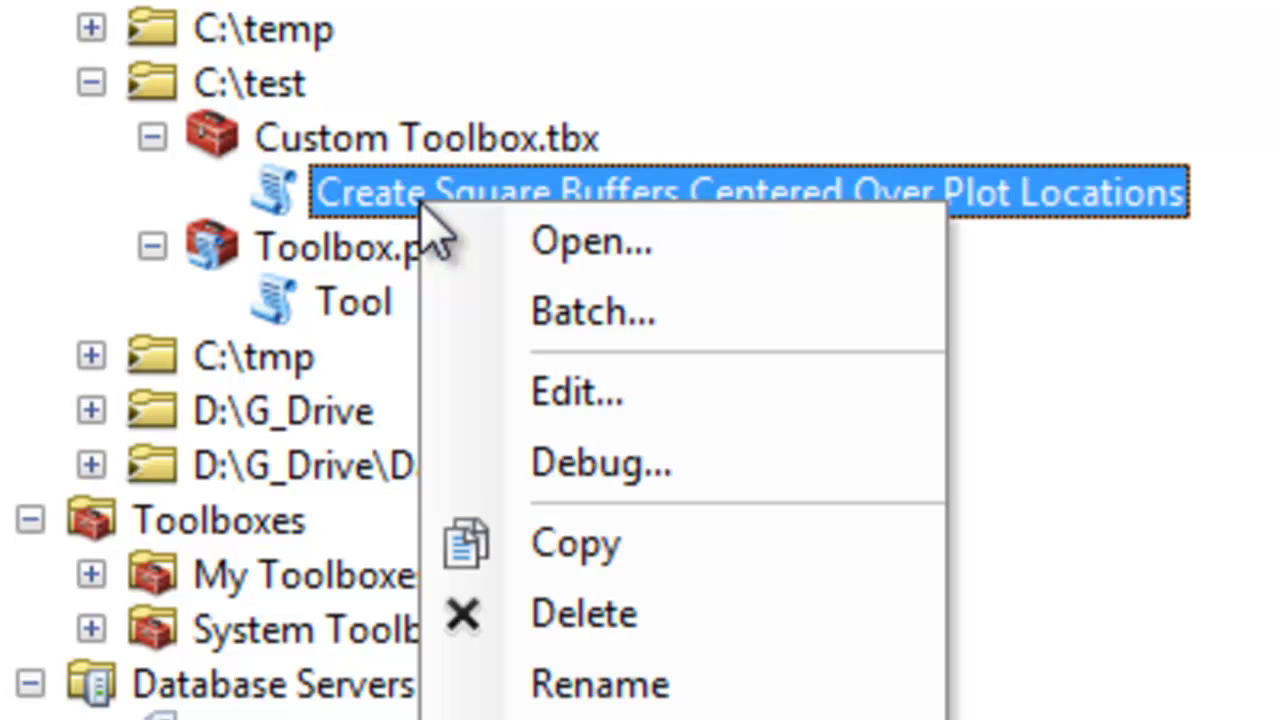
left_click(590, 719)
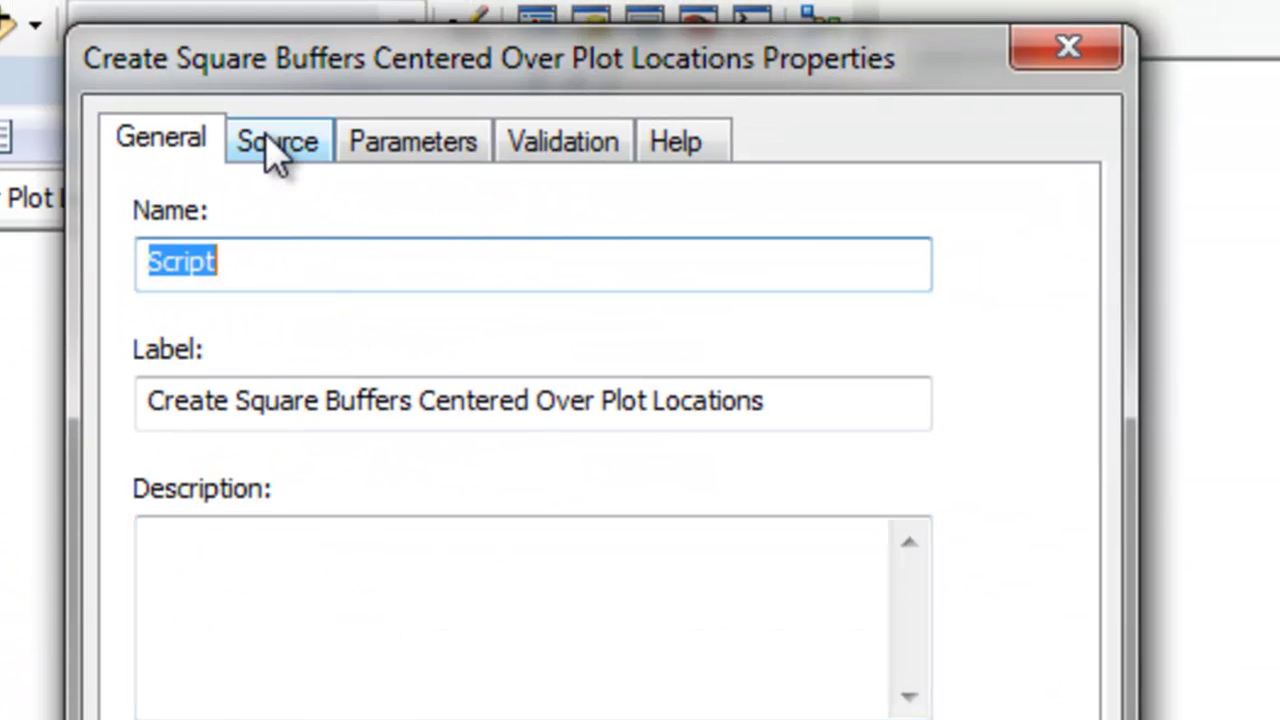
left_click(275, 148)
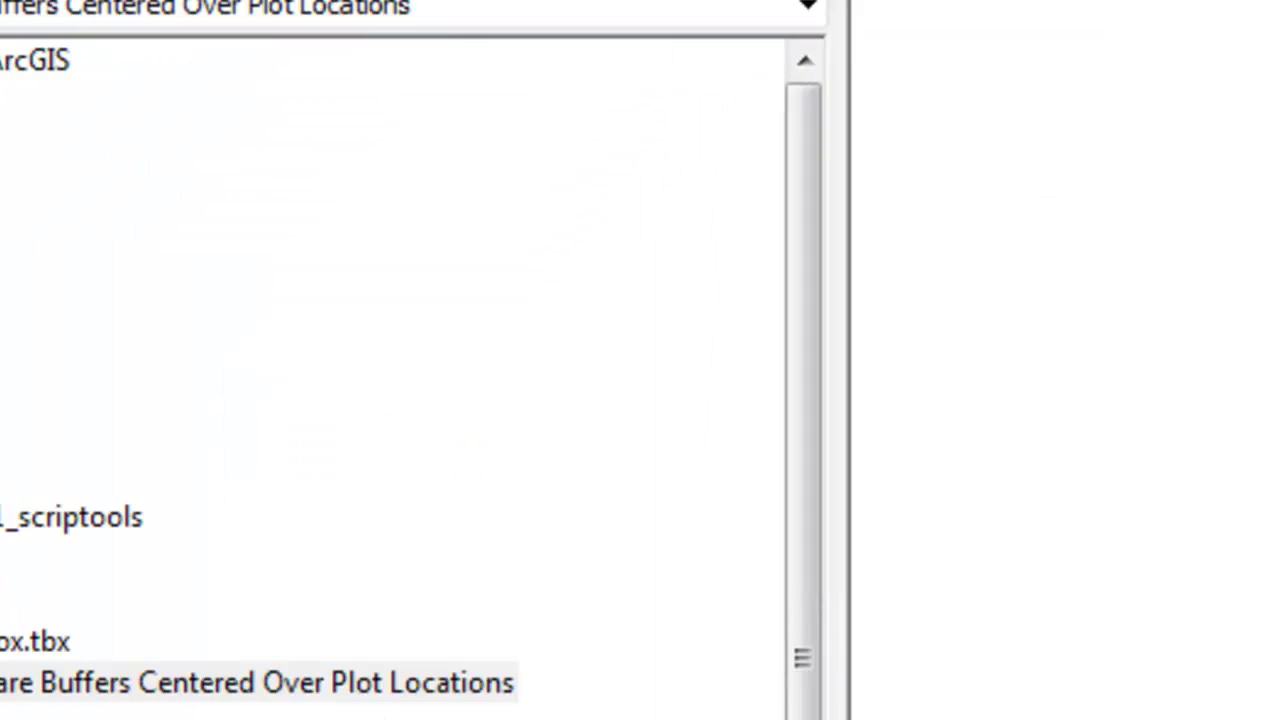
Step: Open Toolbox.pyt in IDLE and highlight its Toolbox and Tool class declarations
right_click(305, 425)
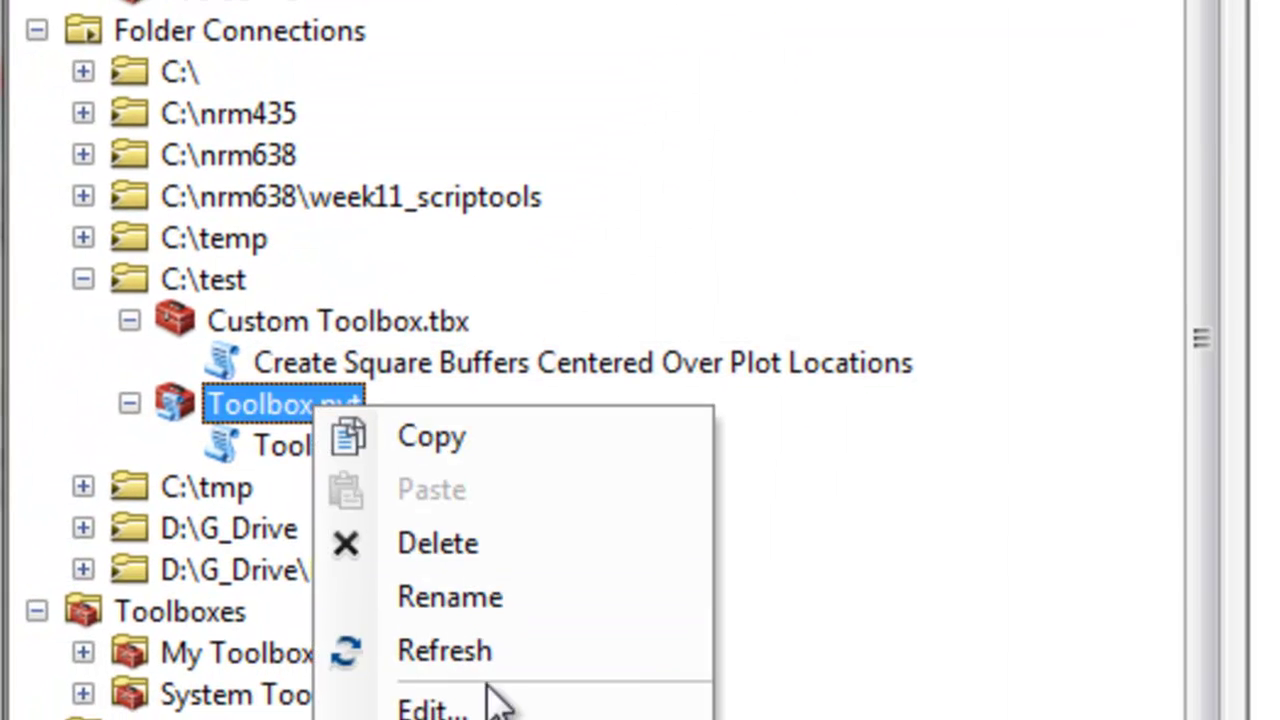
left_click(494, 706)
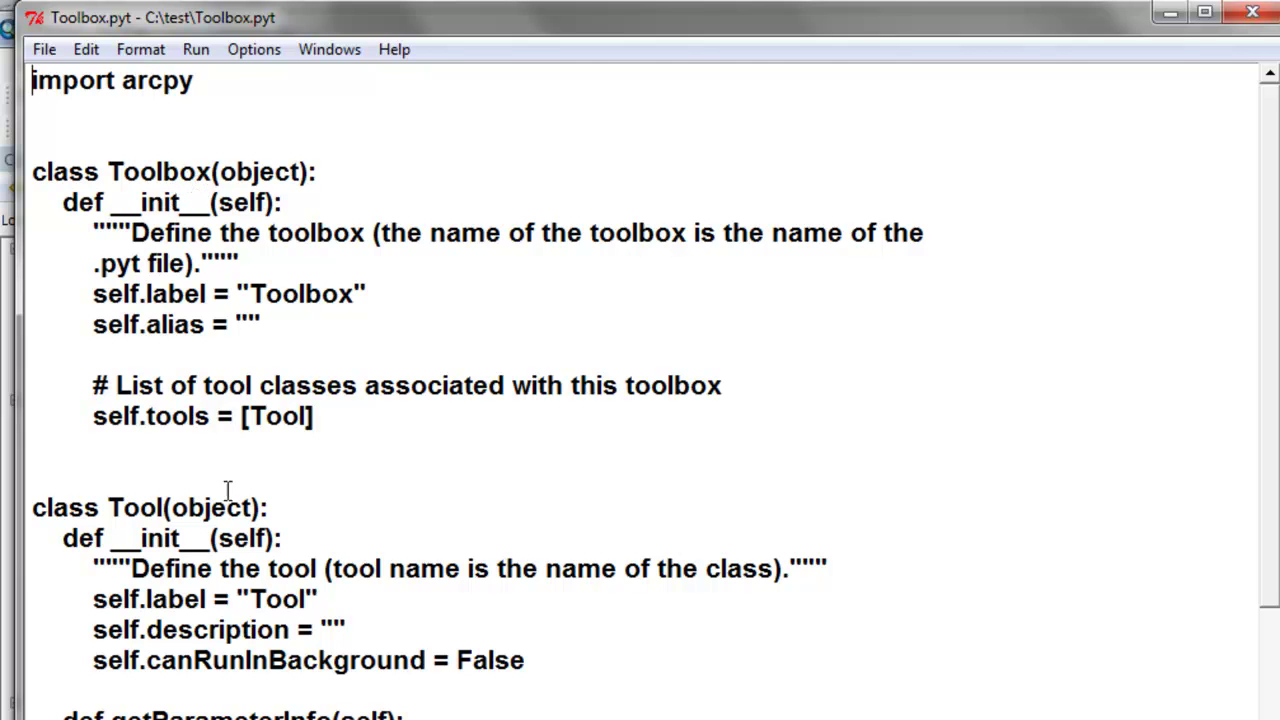
left_click_drag(218, 172, 29, 163)
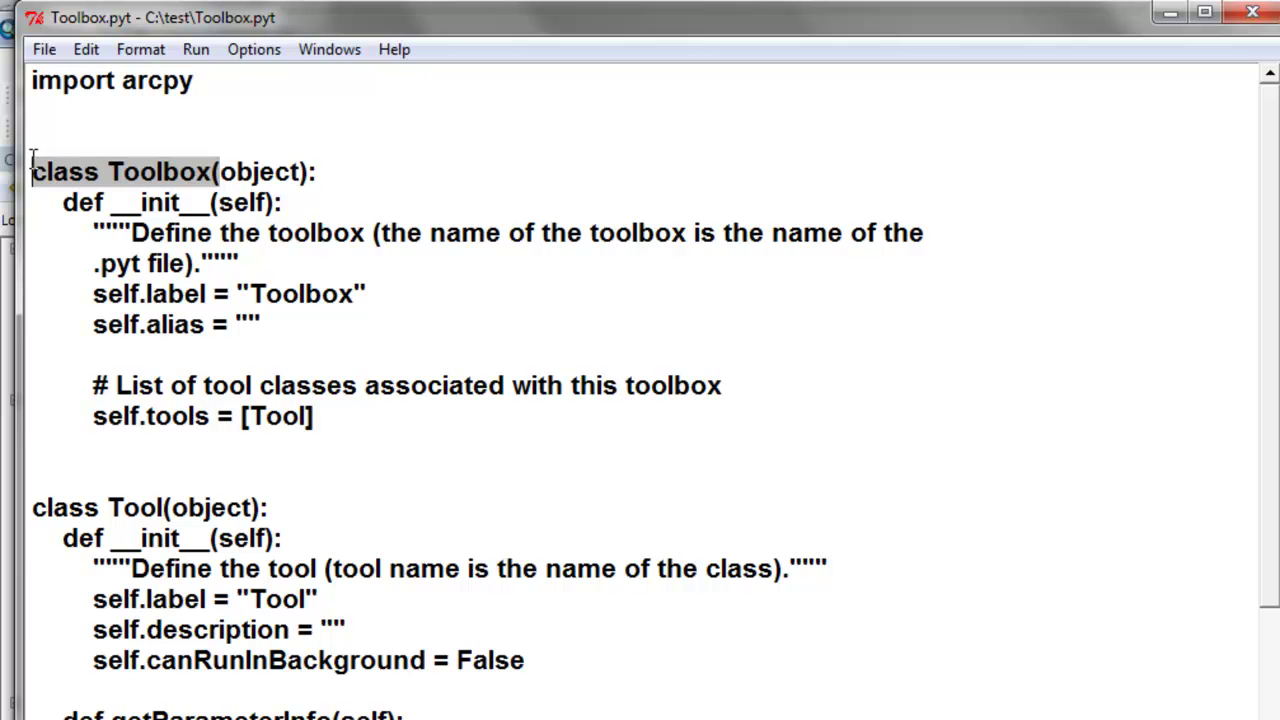
scroll(334, 509, "down", 2)
left_click_drag(163, 355, 30, 356)
scroll(302, 508, "down", 4)
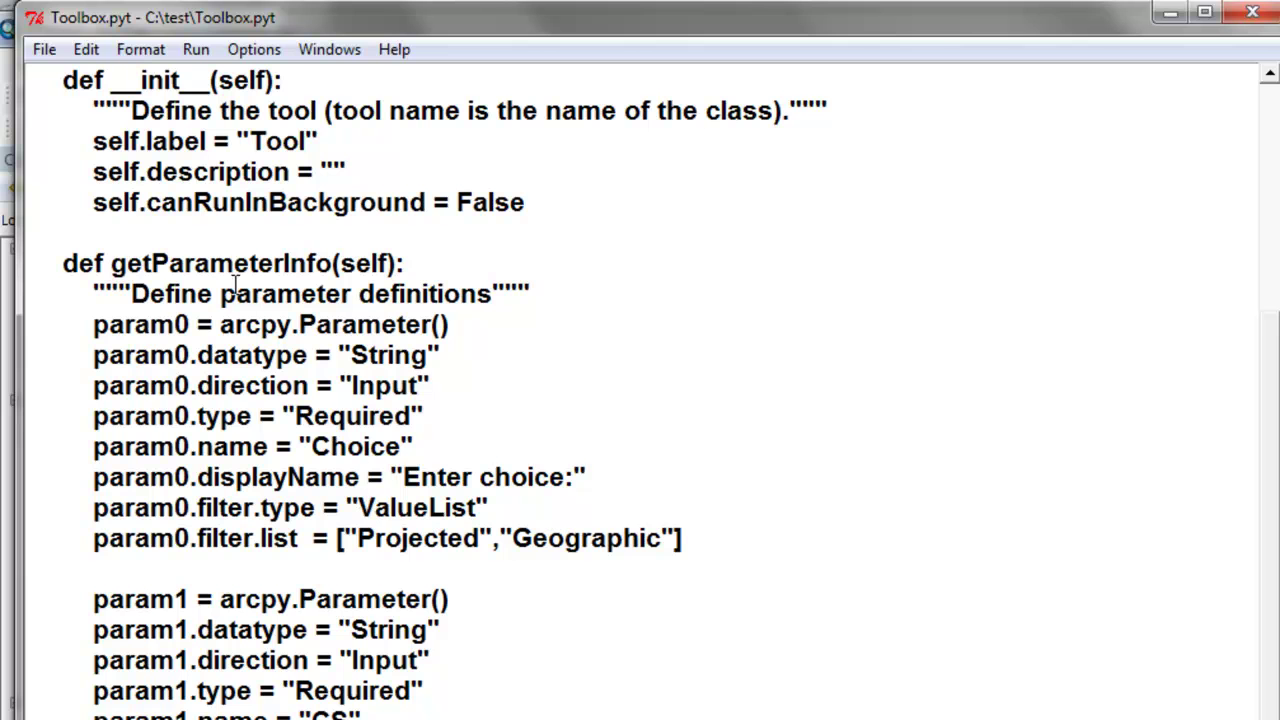
Step: Highlight the getParameterInfo, isLicensed and updateParameters methods, then close IDLE
left_click_drag(332, 263, 62, 263)
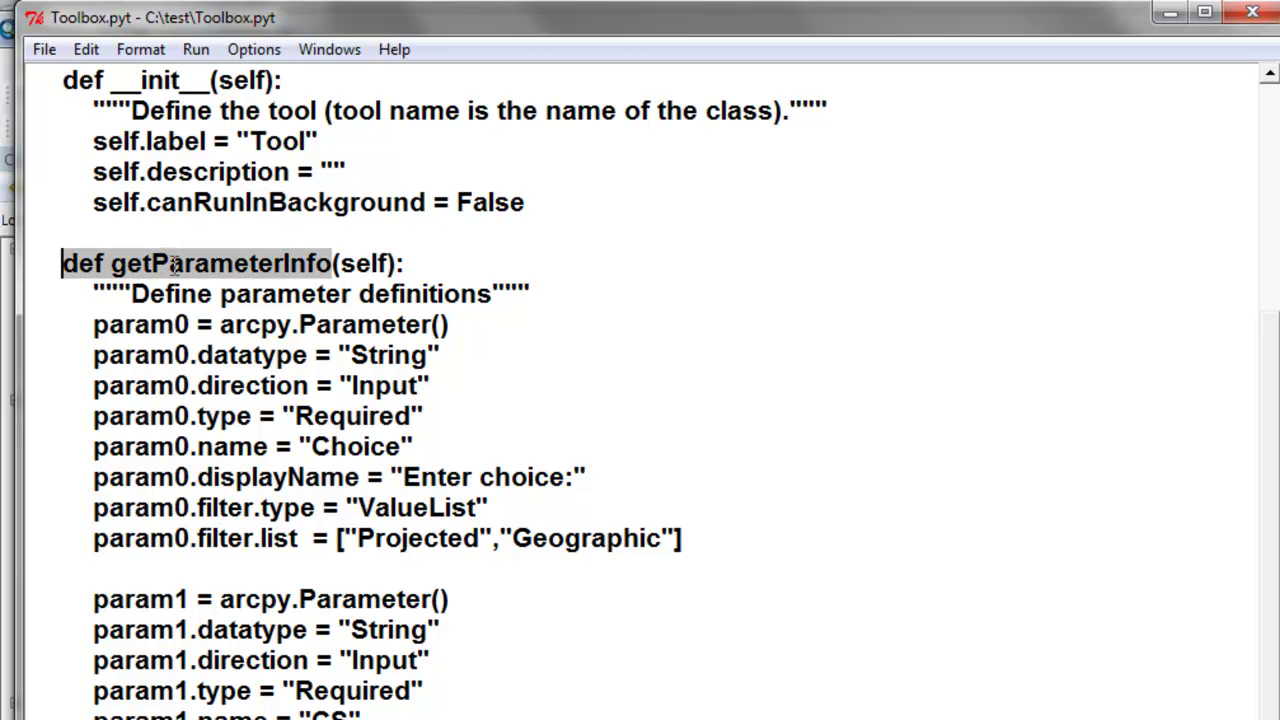
scroll(174, 263, "down", 6)
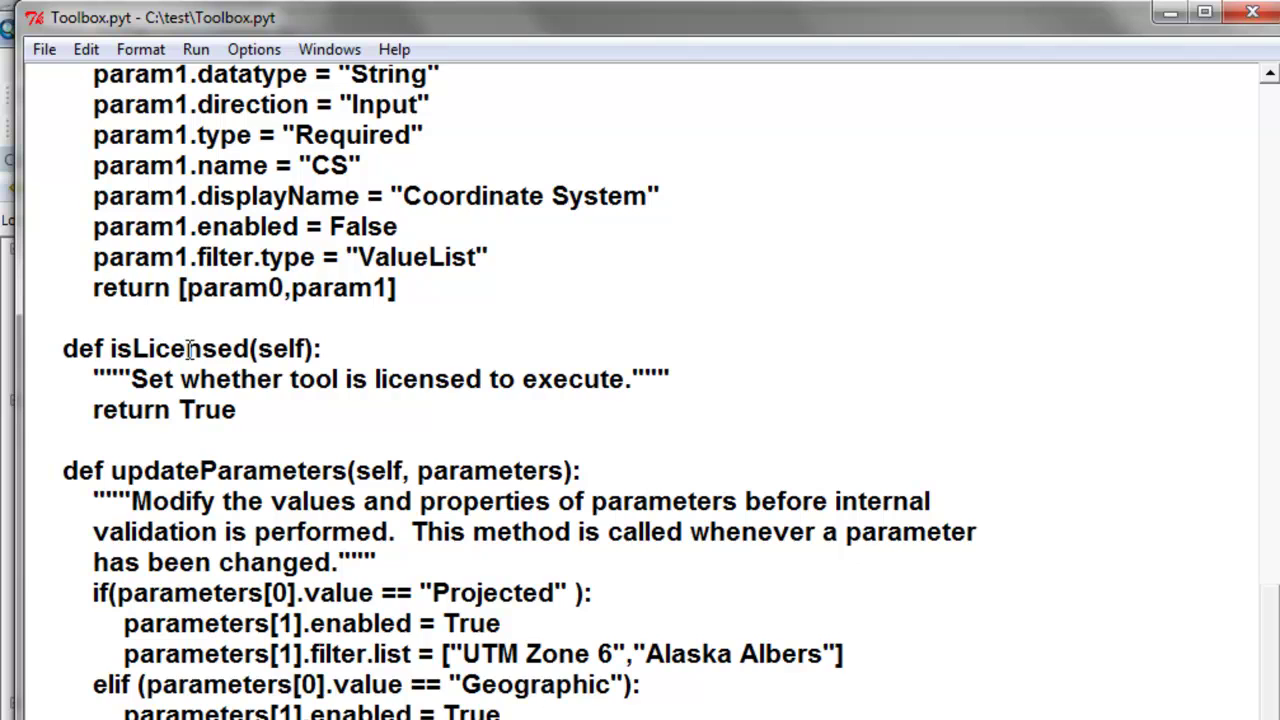
left_click_drag(258, 348, 35, 357)
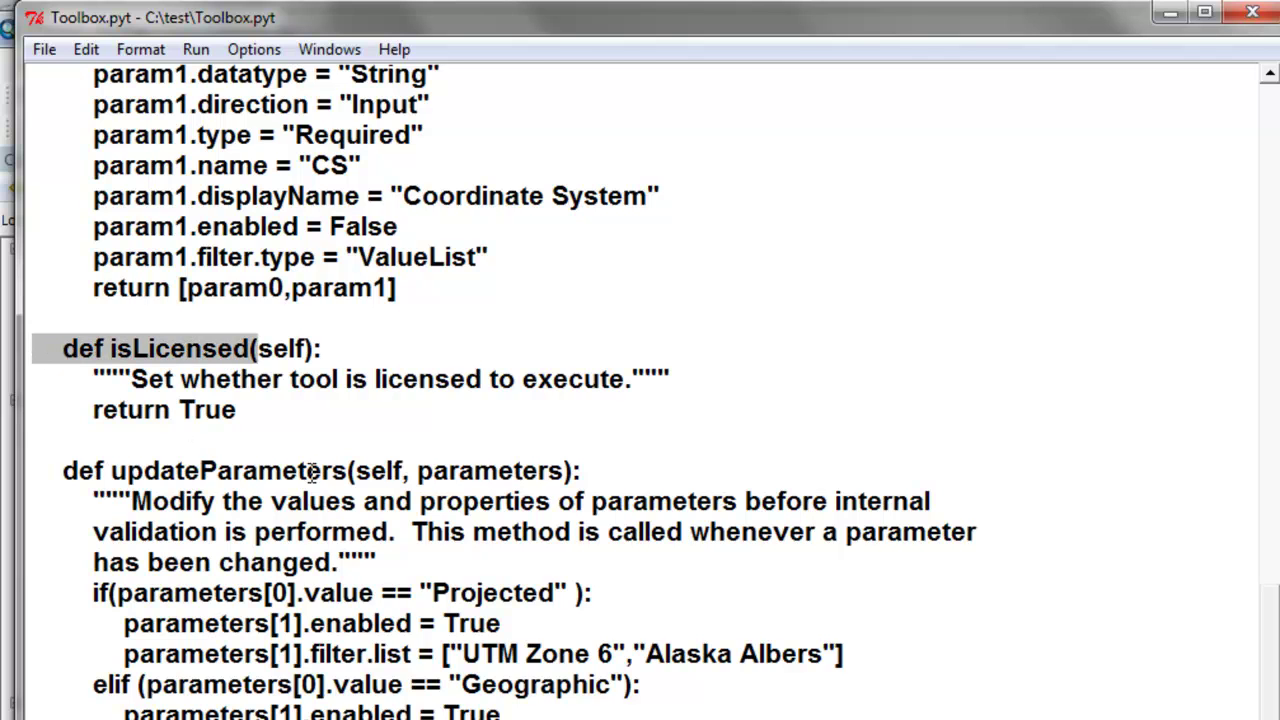
left_click_drag(347, 470, 95, 478)
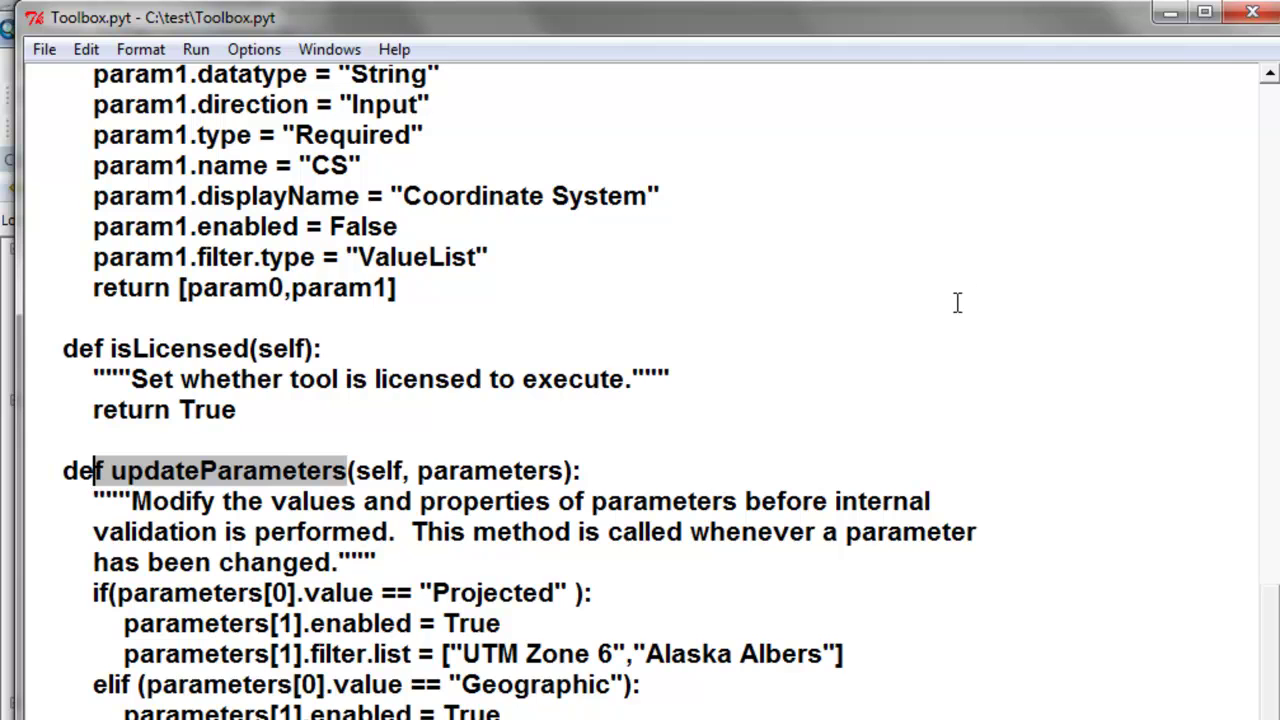
left_click(1262, 22)
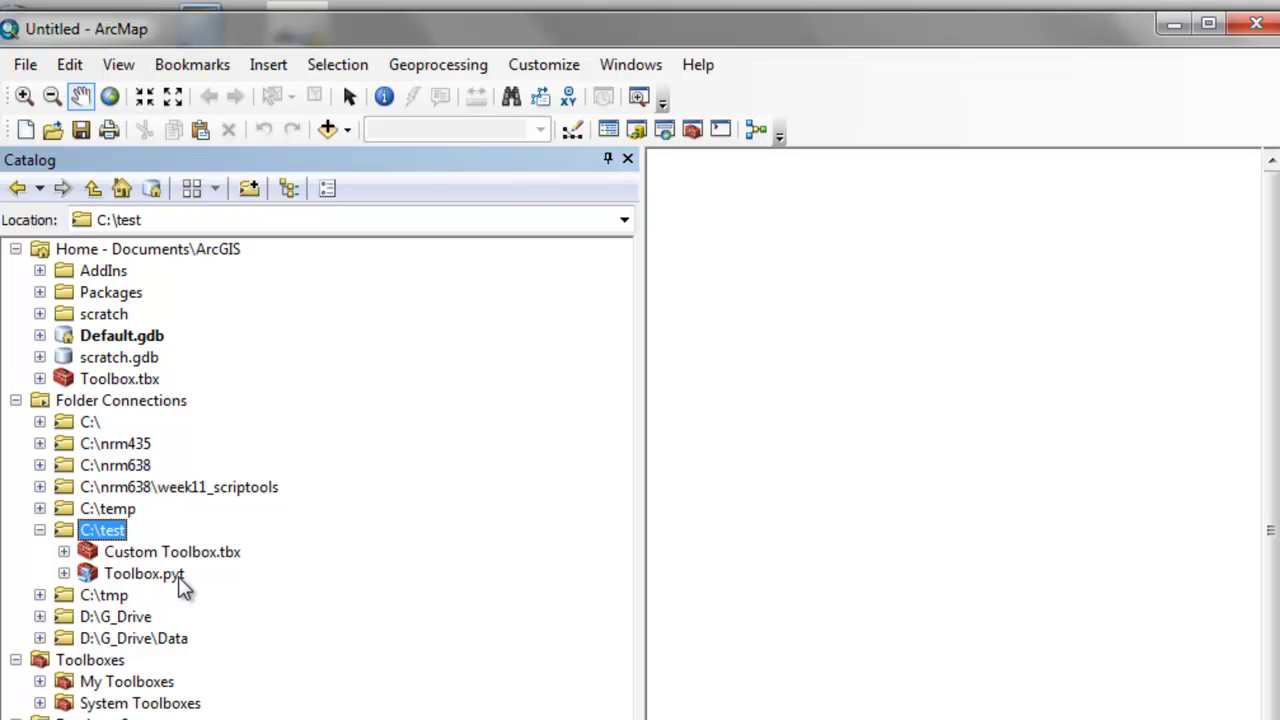
Step: Expand Custom Toolbox.tbx, open the Create Square Buffers tool, and cancel it without running
left_click(63, 552)
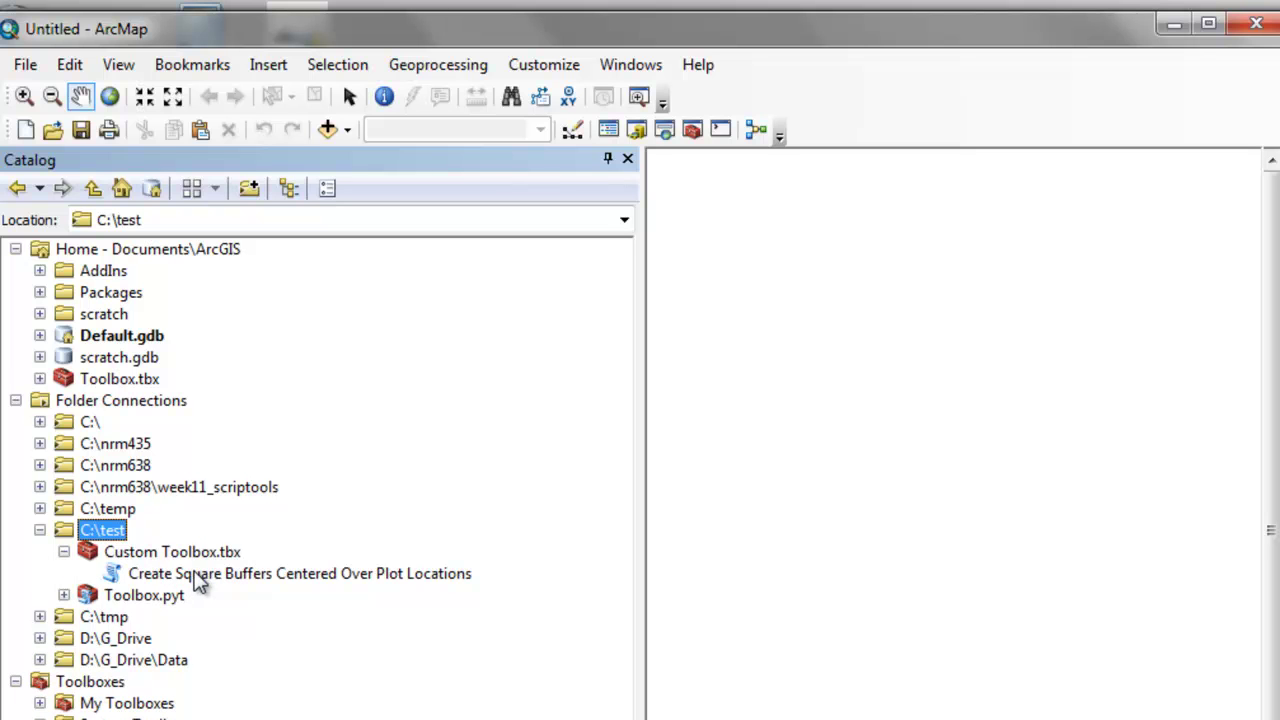
double_click(197, 578)
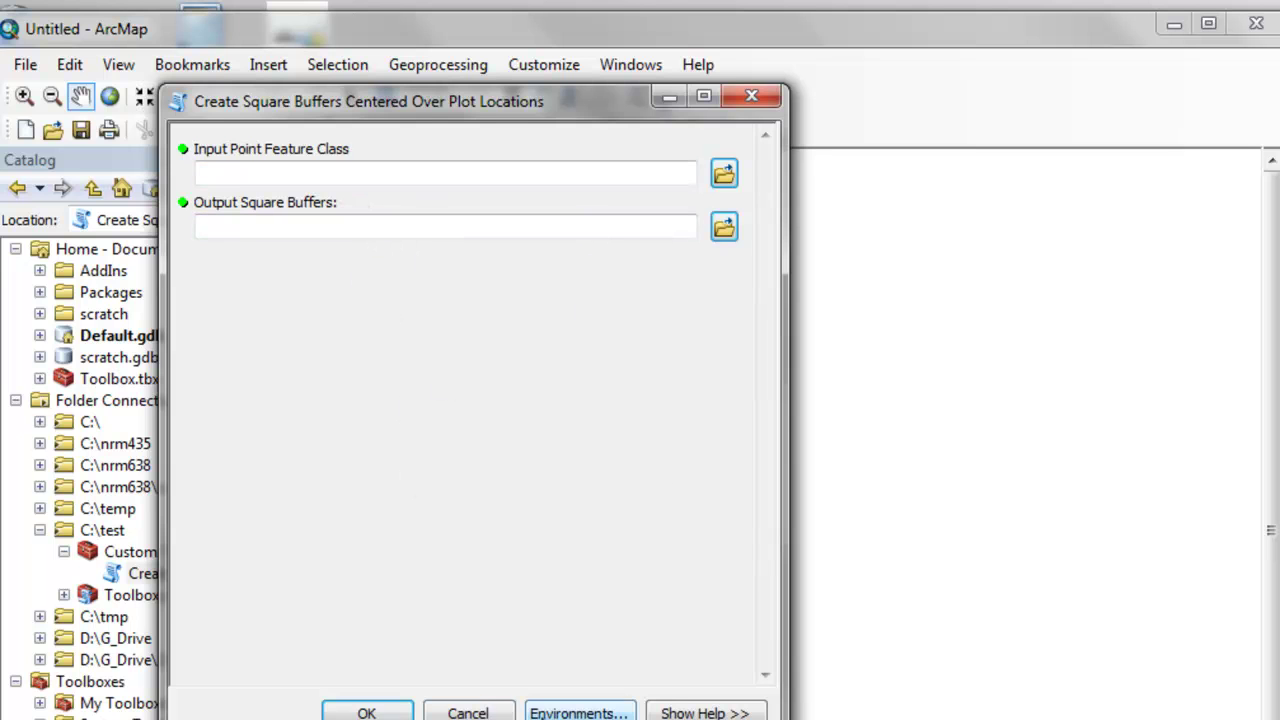
left_click(487, 712)
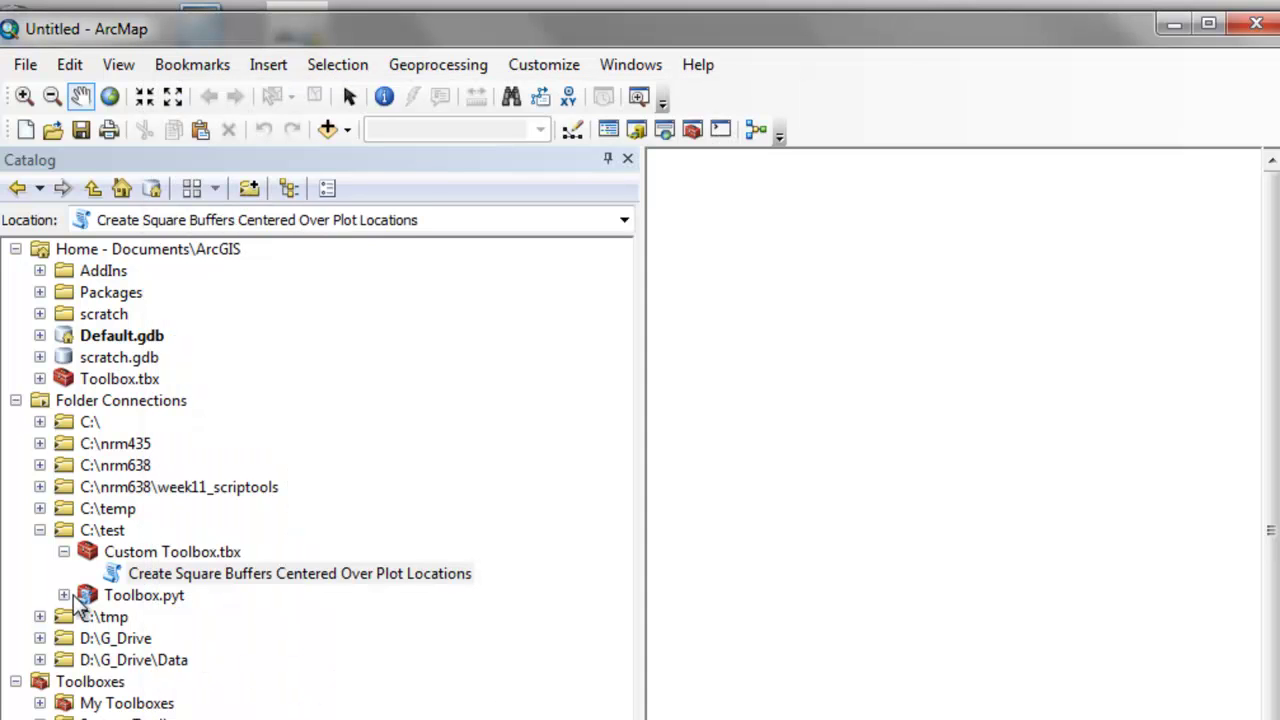
Step: Open Tool from Toolbox.pyt with Enter choice Geographic and Coordinate System GCS NAD83
double_click(141, 617)
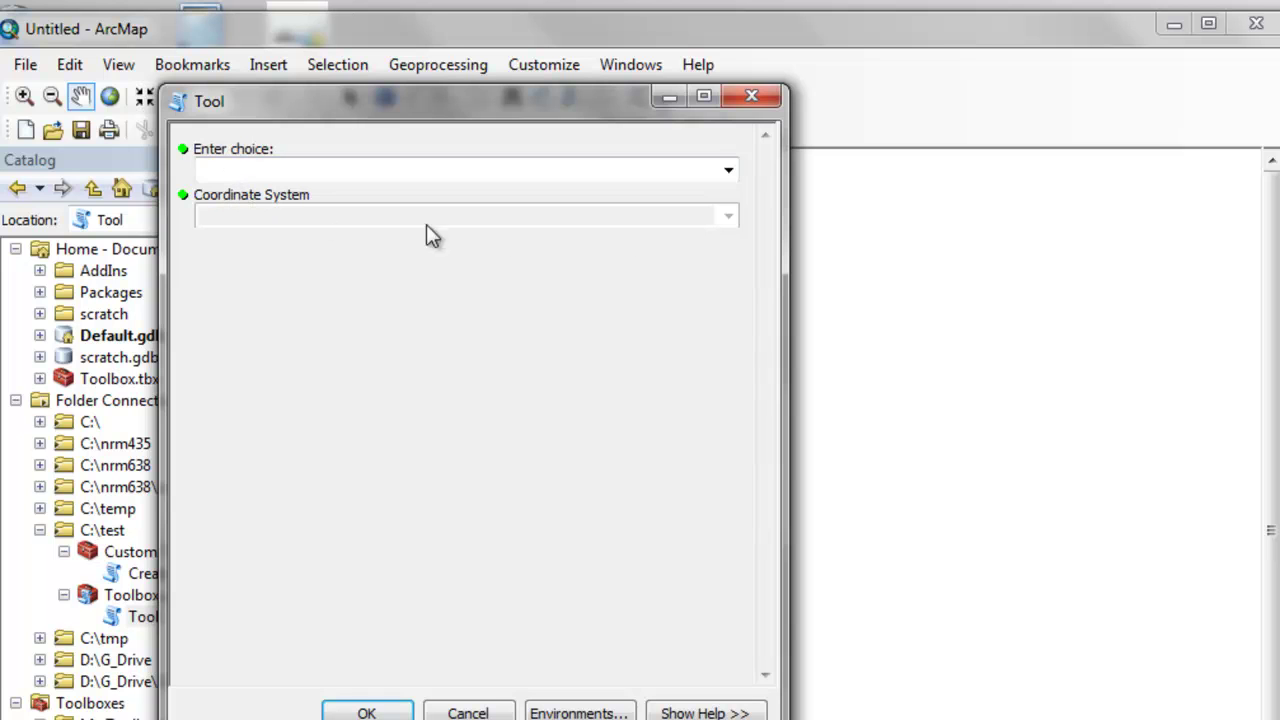
left_click(727, 169)
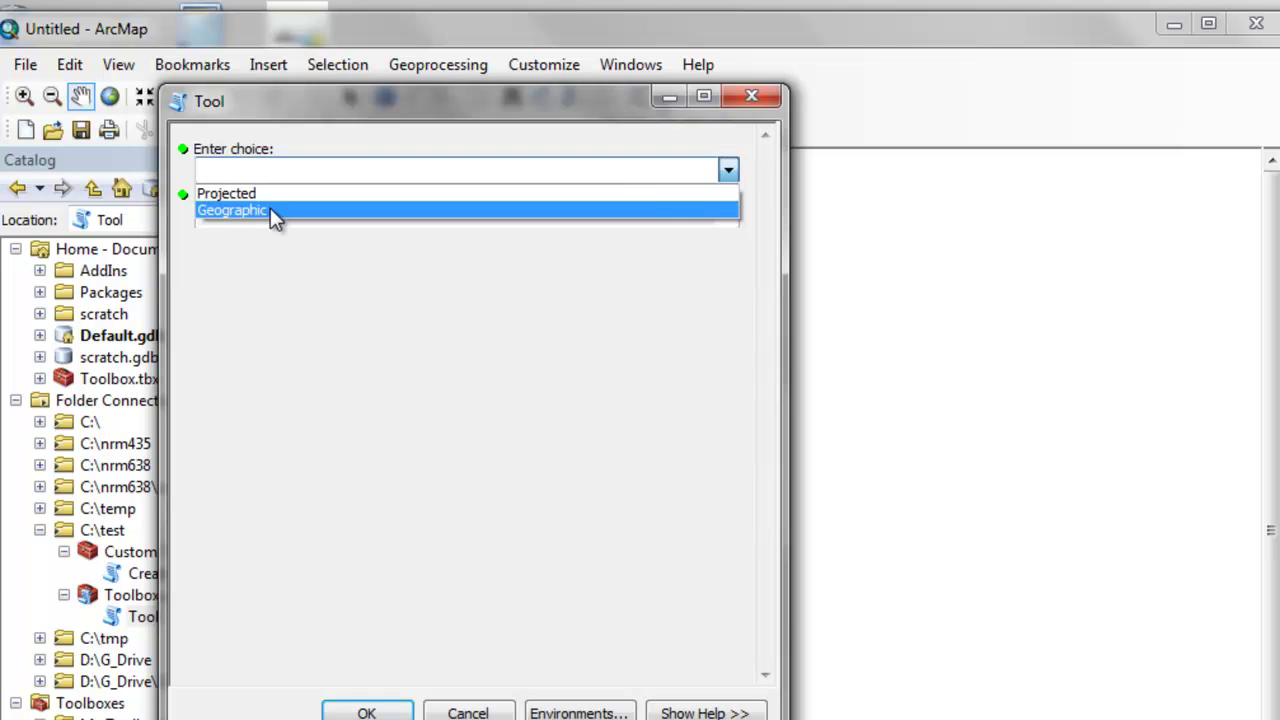
left_click(233, 210)
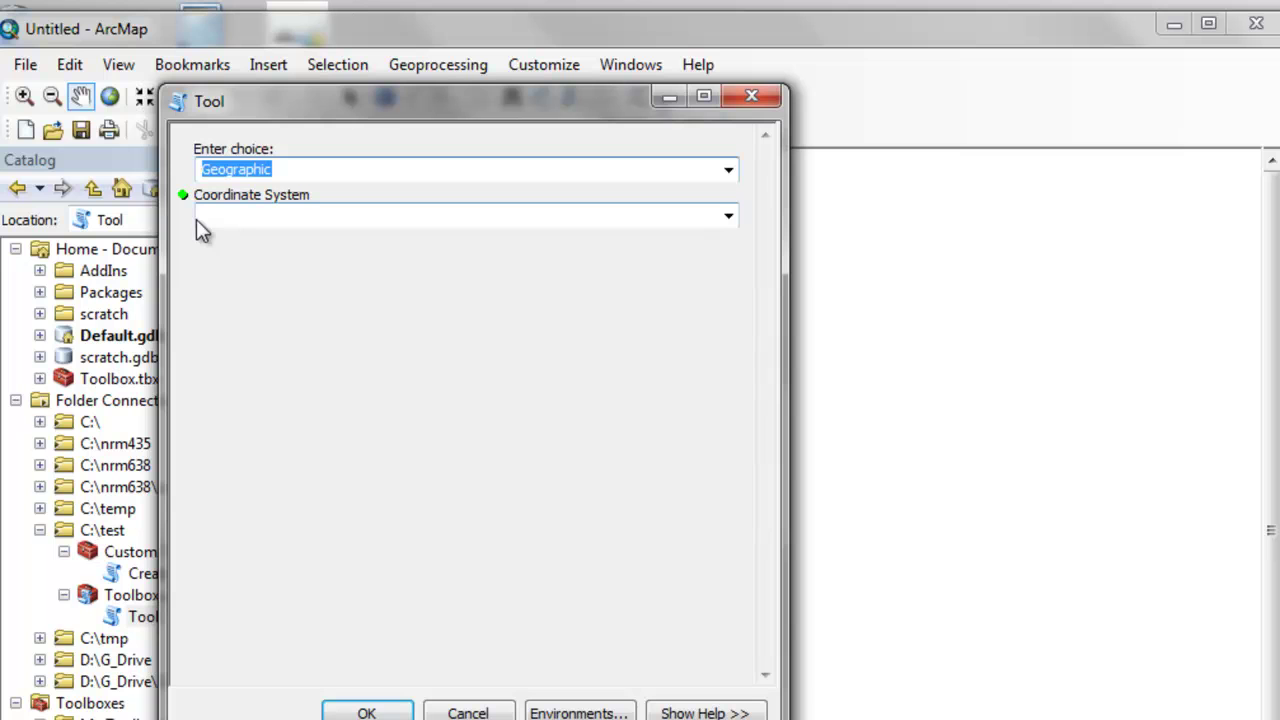
left_click(729, 217)
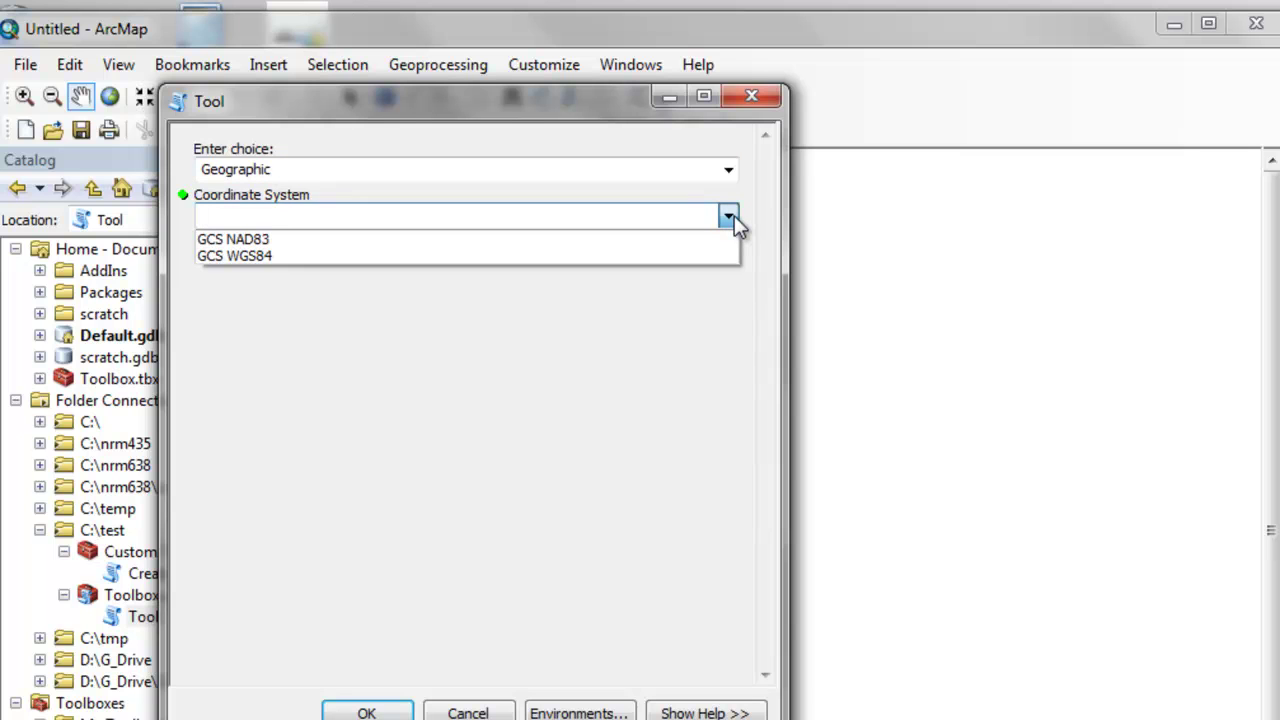
left_click(228, 239)
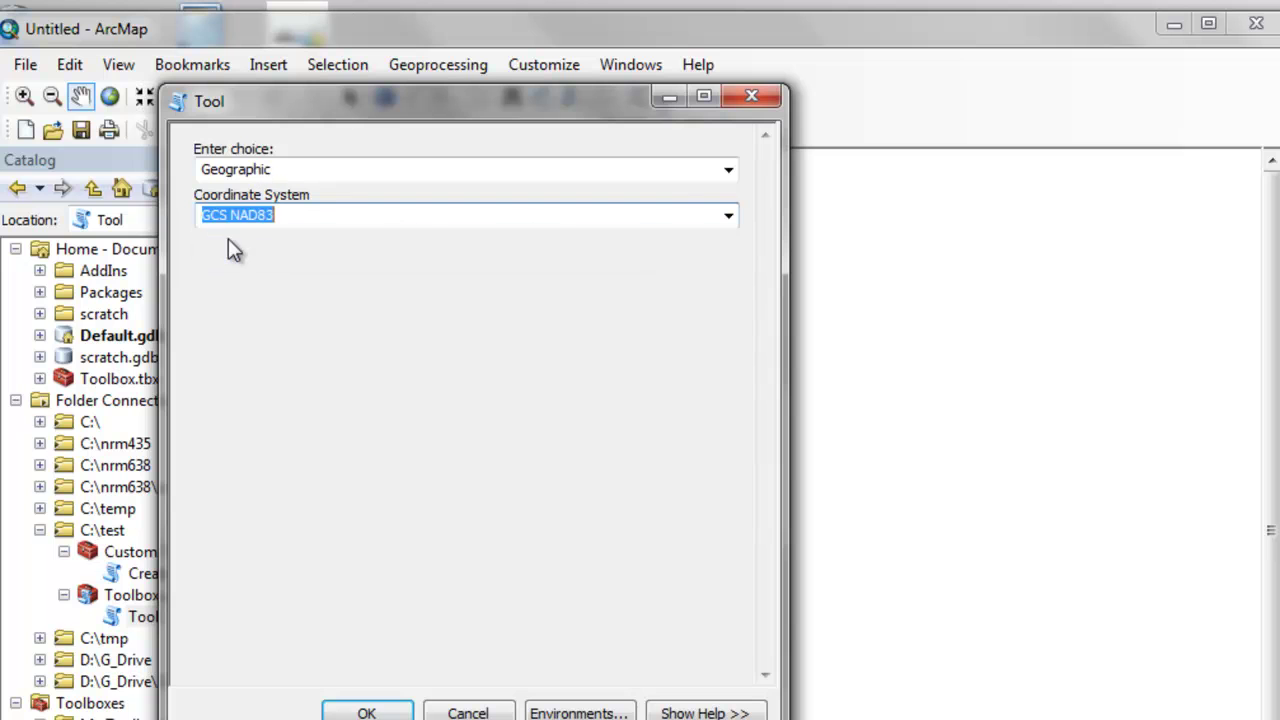
Step: Change Enter choice to Projected, select UTM Zone 6 as the coordinate system, then cancel
left_click(729, 169)
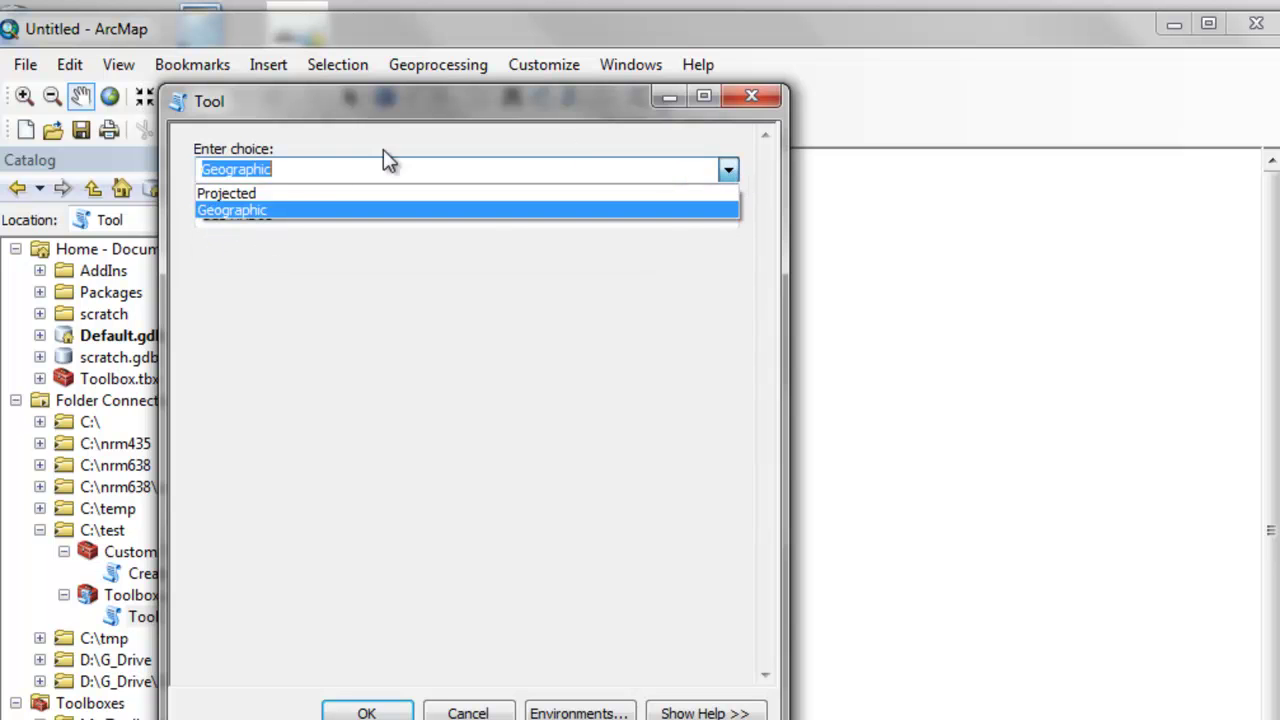
left_click(257, 193)
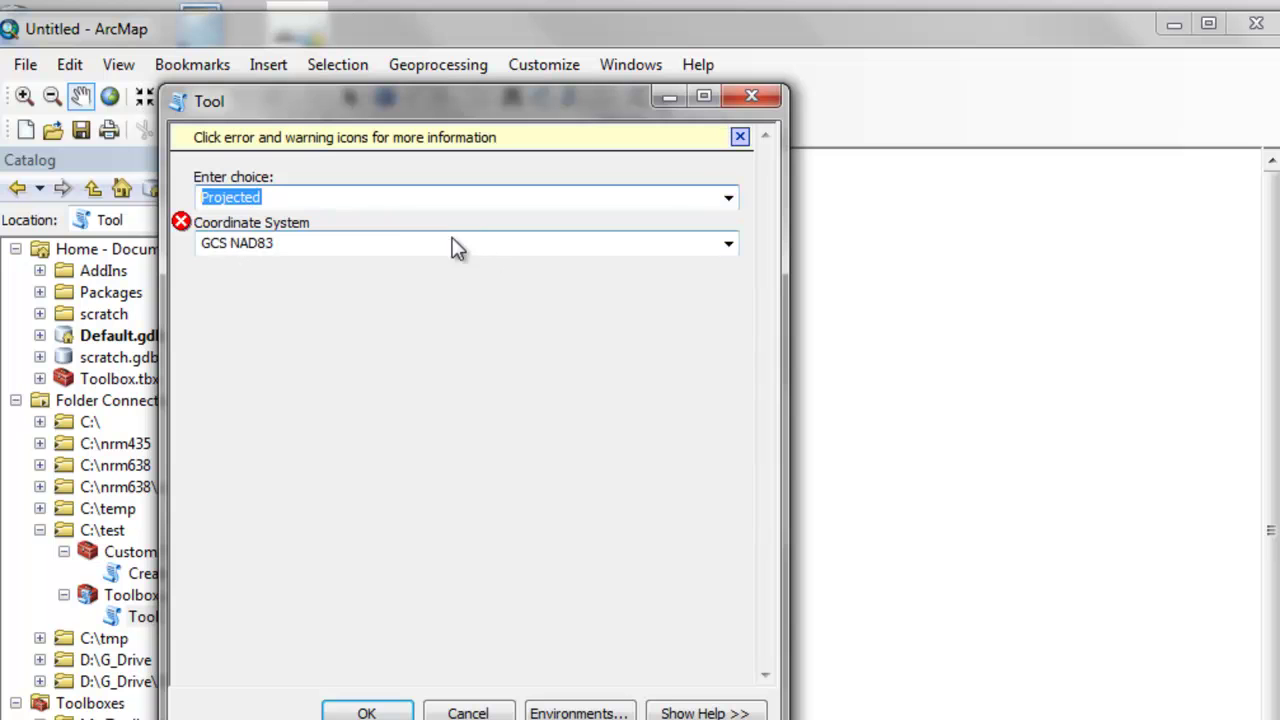
mouse_move(190, 234)
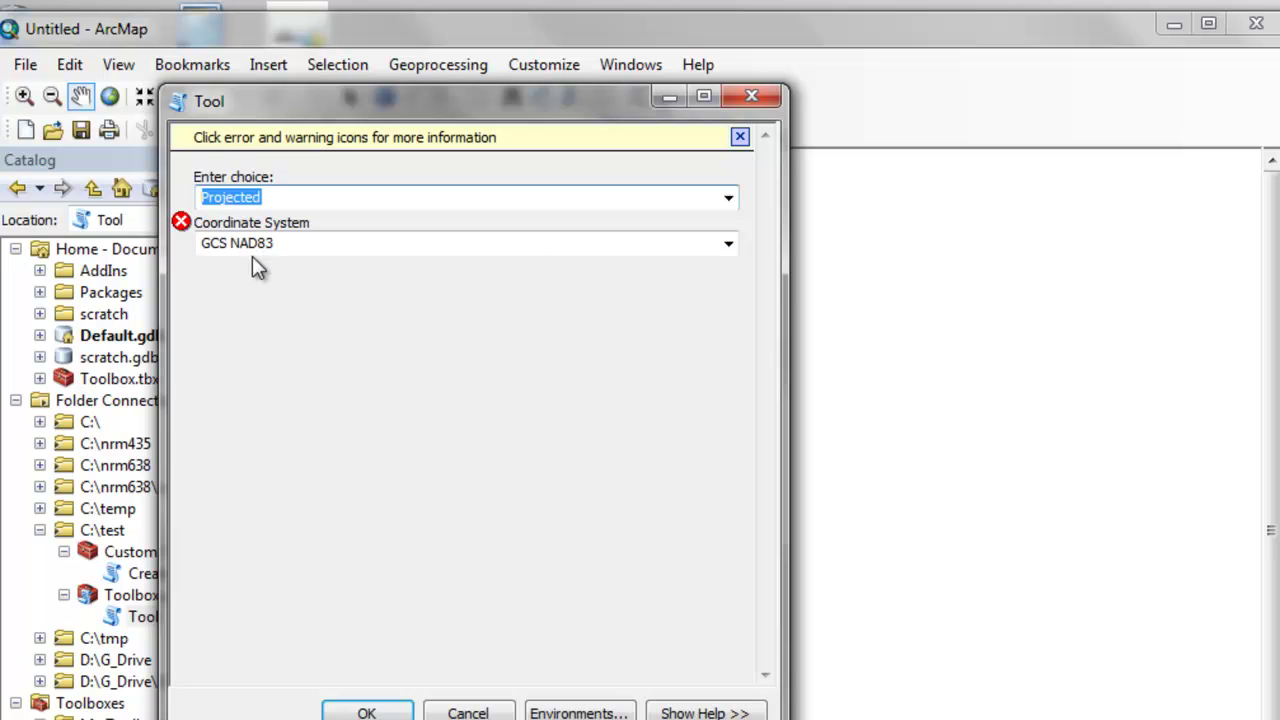
left_click(728, 245)
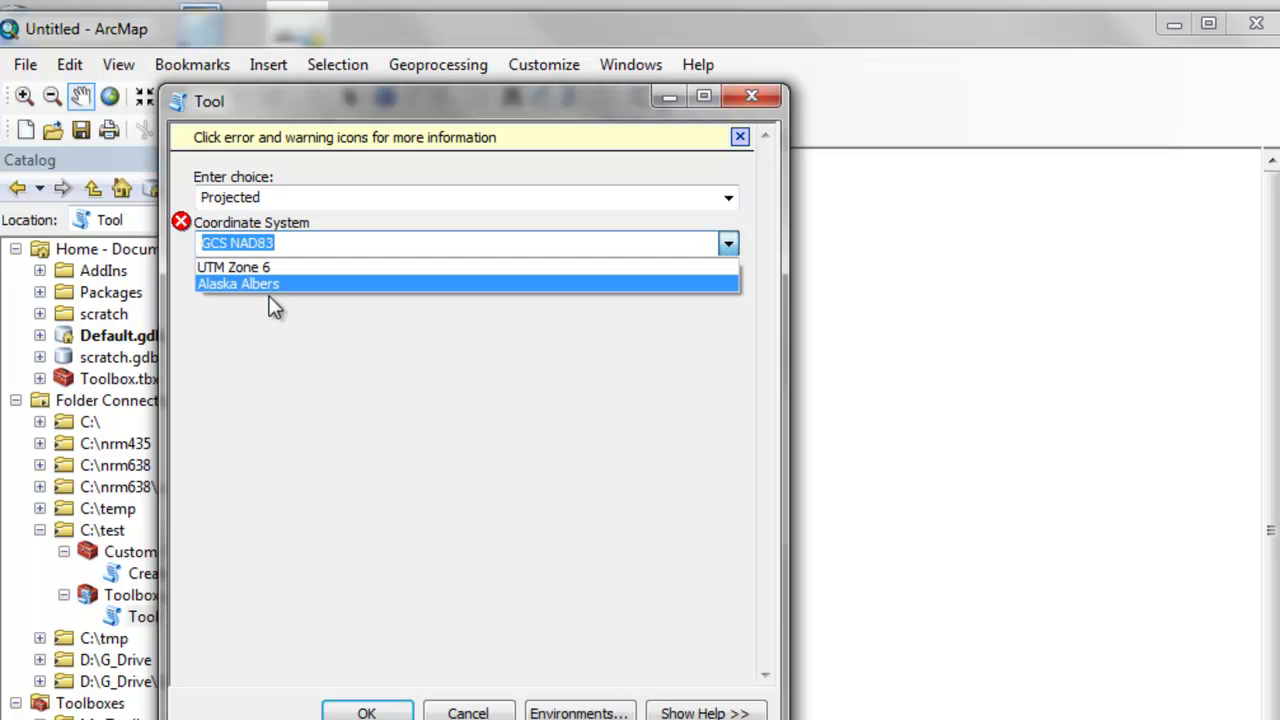
key("Up")
key("Return")
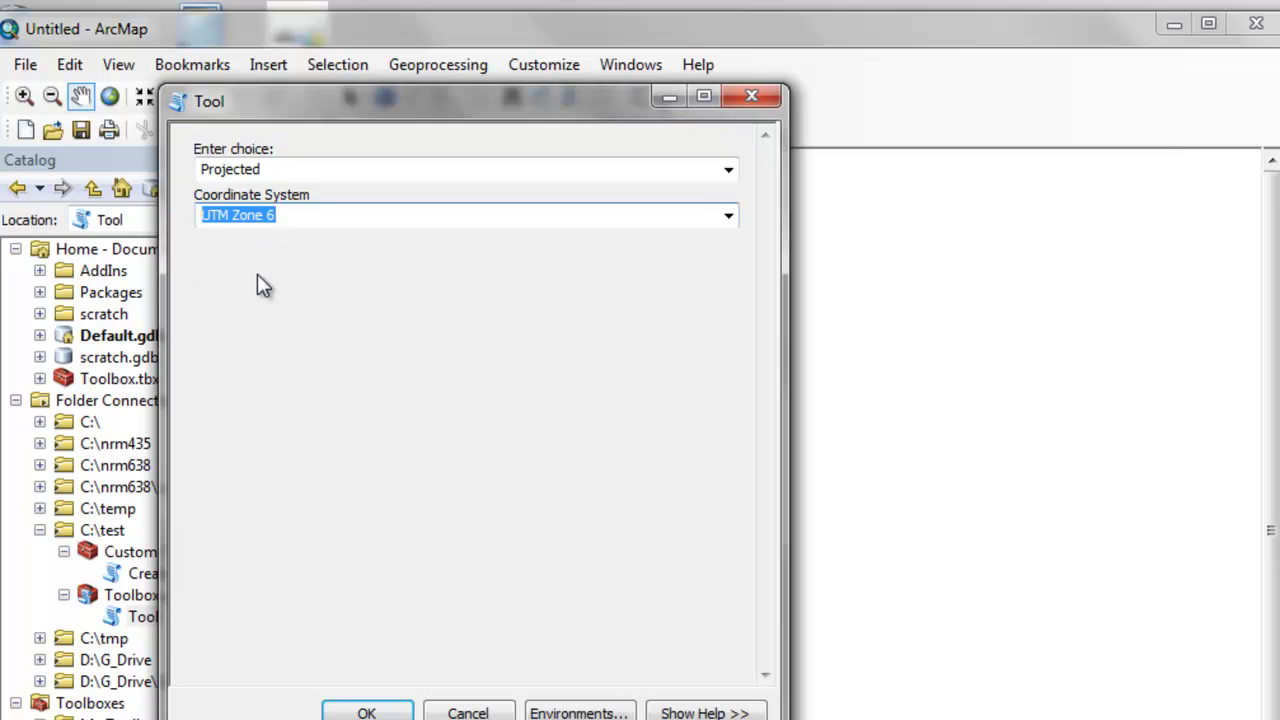
left_click(465, 712)
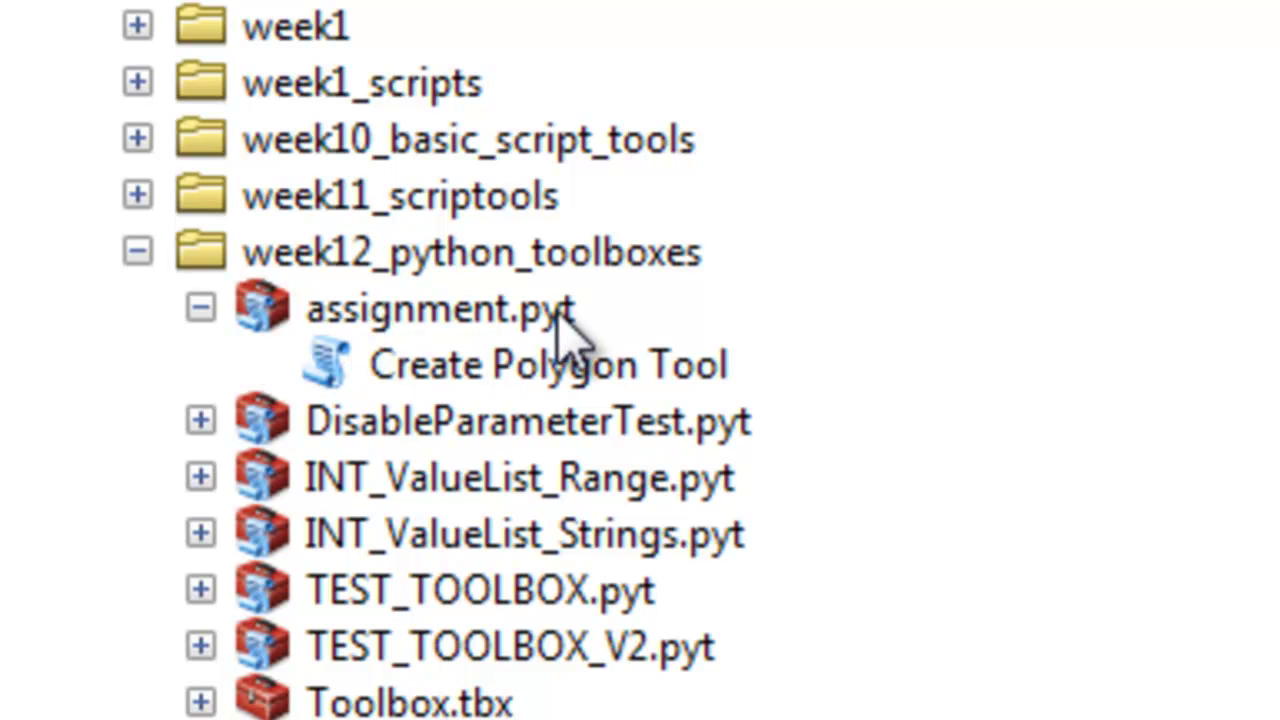
Step: Open the Create Polygon Tool with Show Help displaying the Input Text File description
double_click(489, 373)
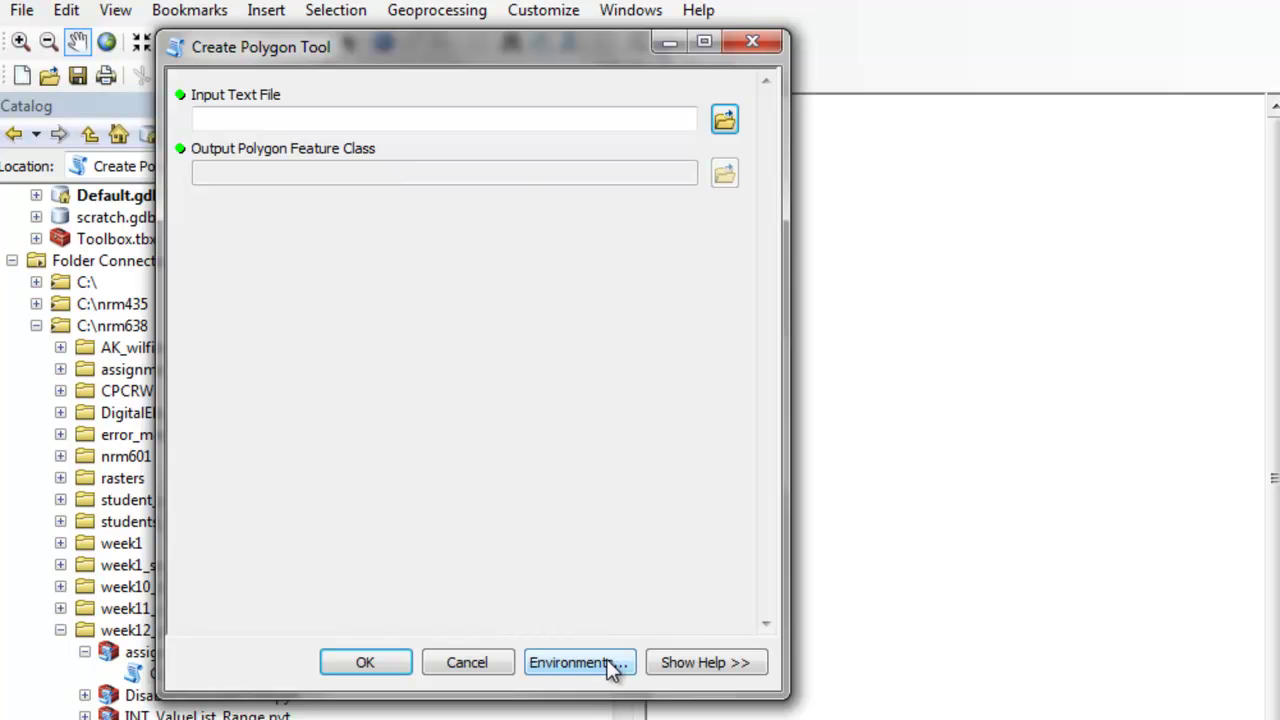
left_click(702, 664)
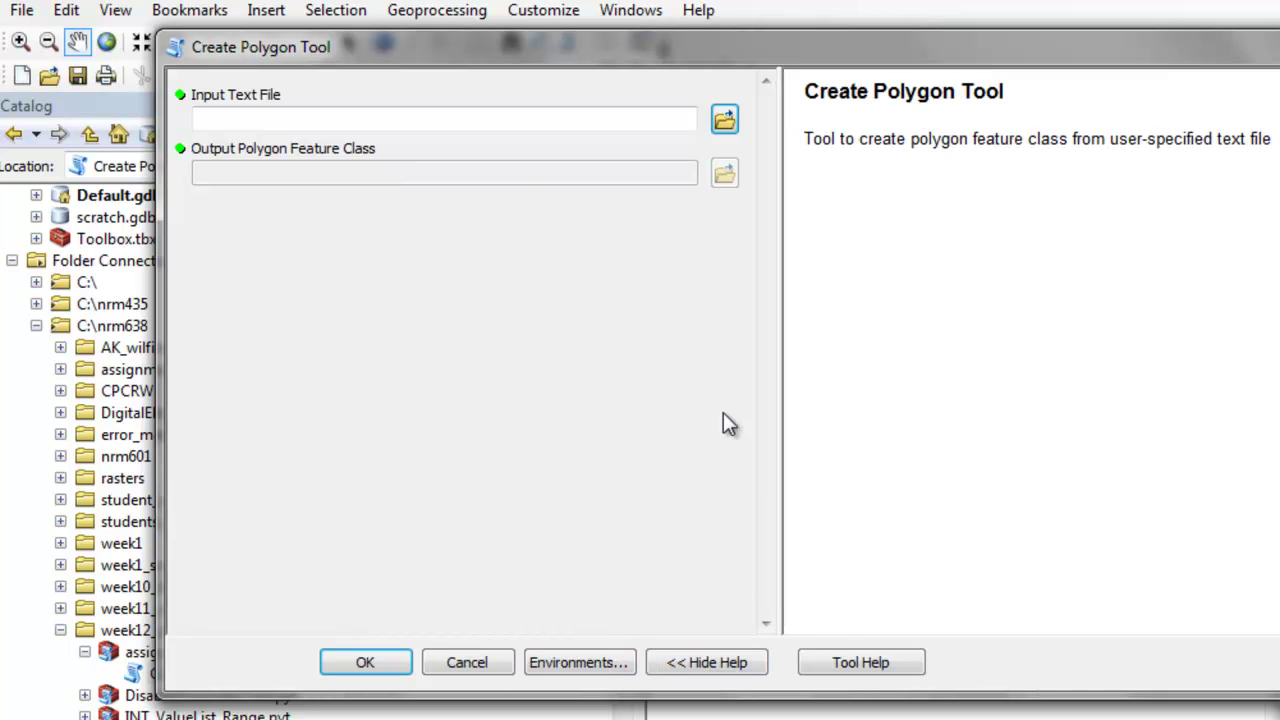
left_click(474, 116)
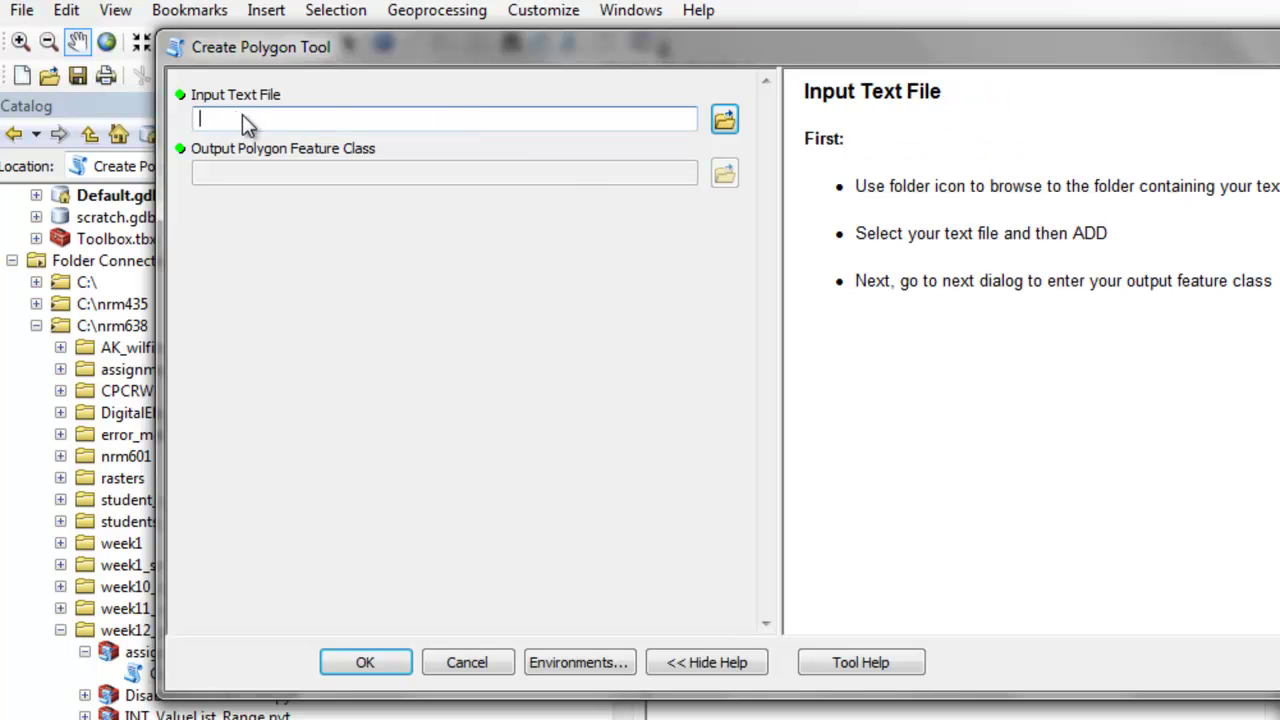
left_click_drag(723, 55, 543, 0)
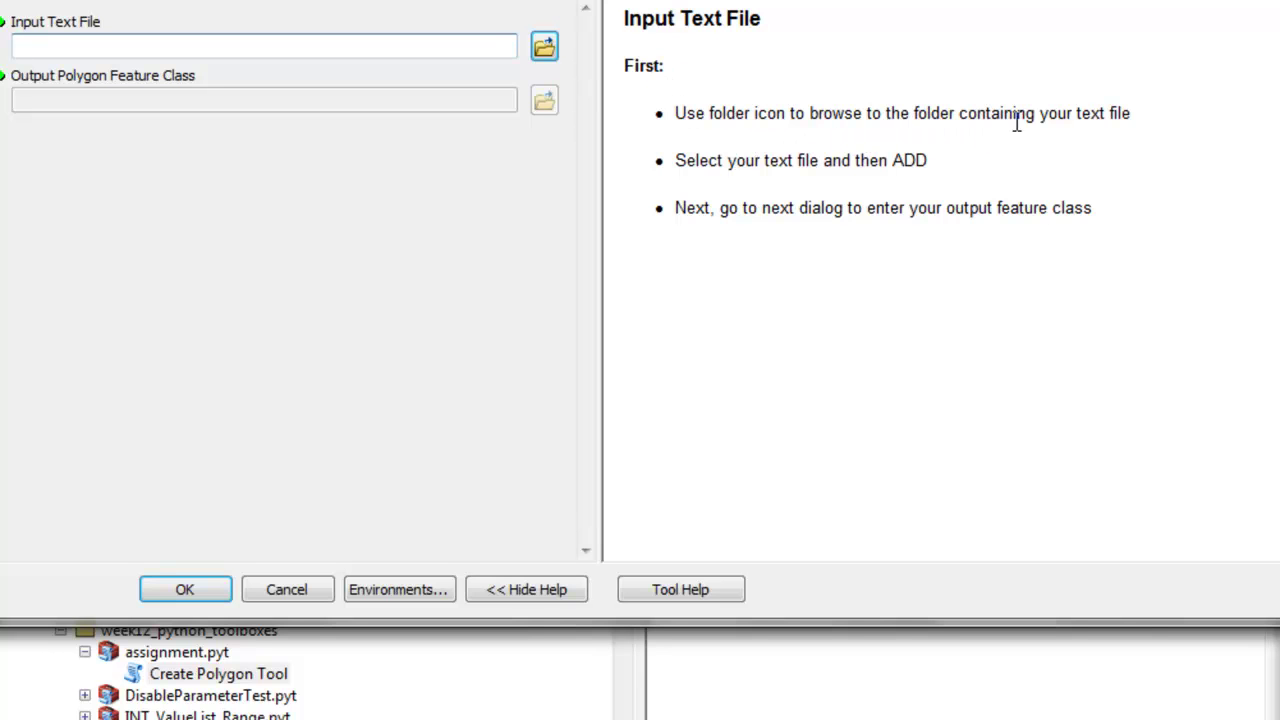
Step: Add shoreline_points.txt from week4_creating_features\assignment as the Input Text File
left_click(545, 49)
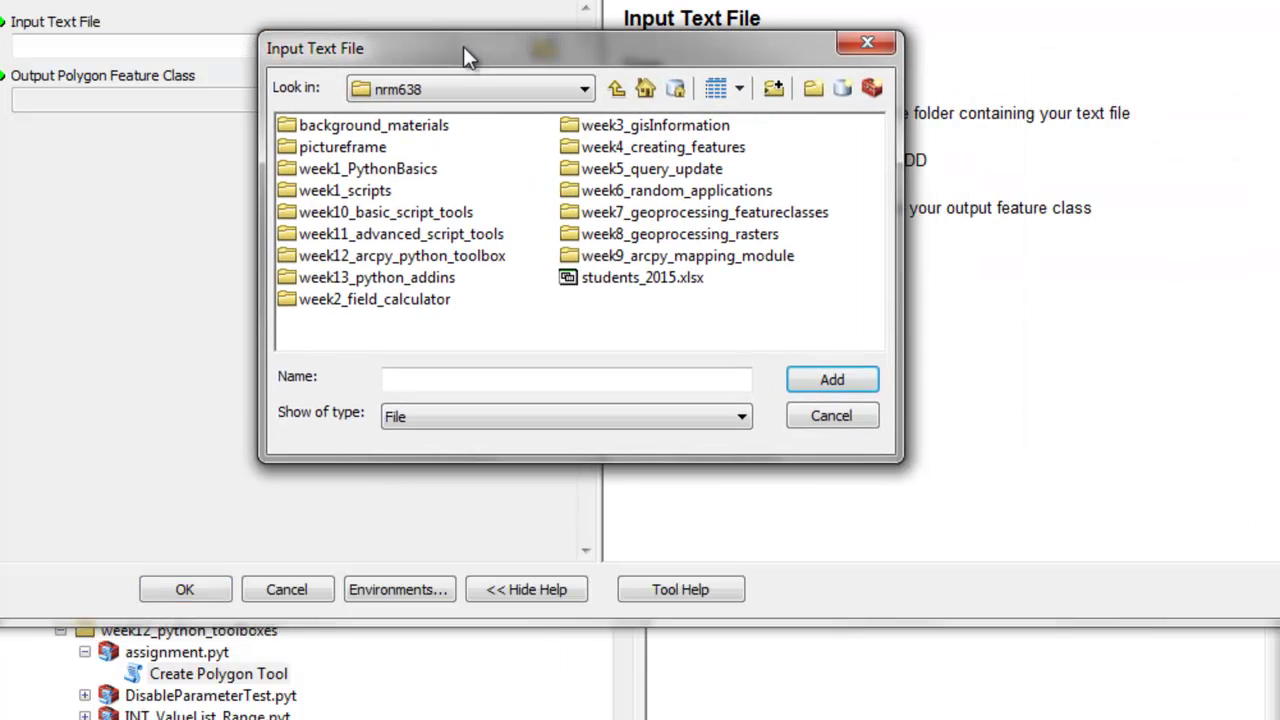
double_click(568, 149)
double_click(345, 127)
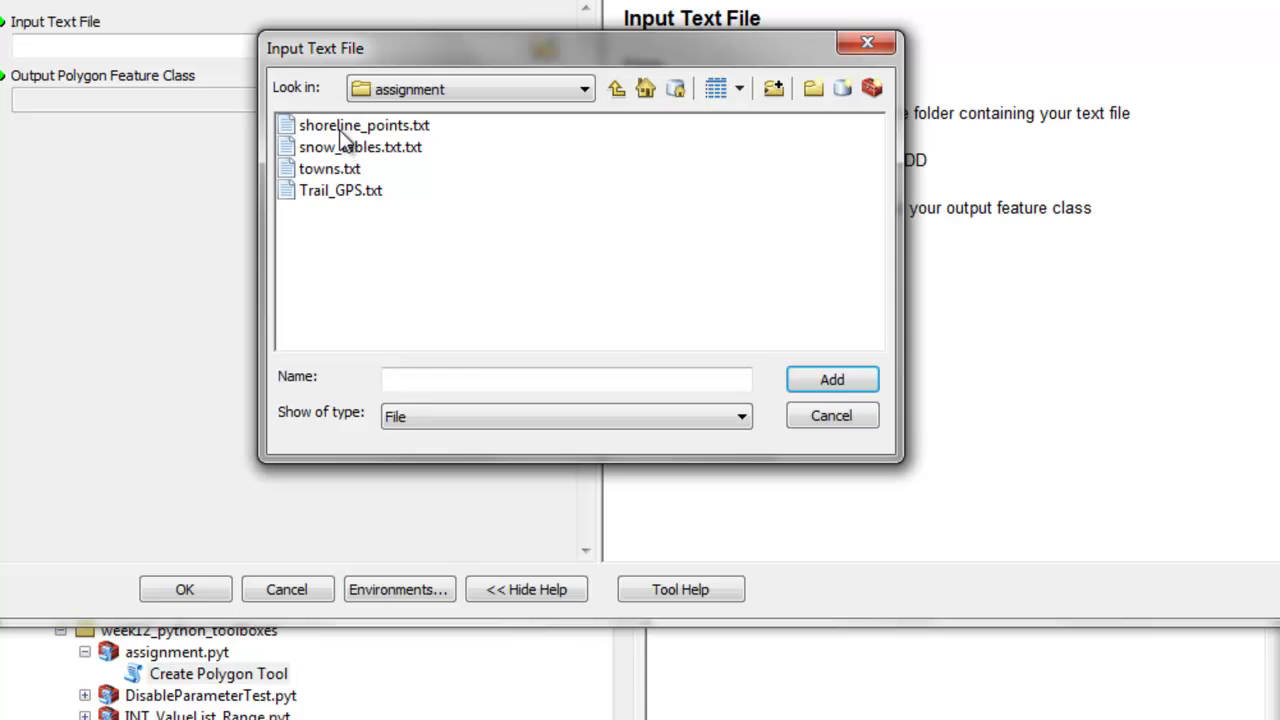
left_click(345, 126)
left_click_drag(411, 44, 233, 142)
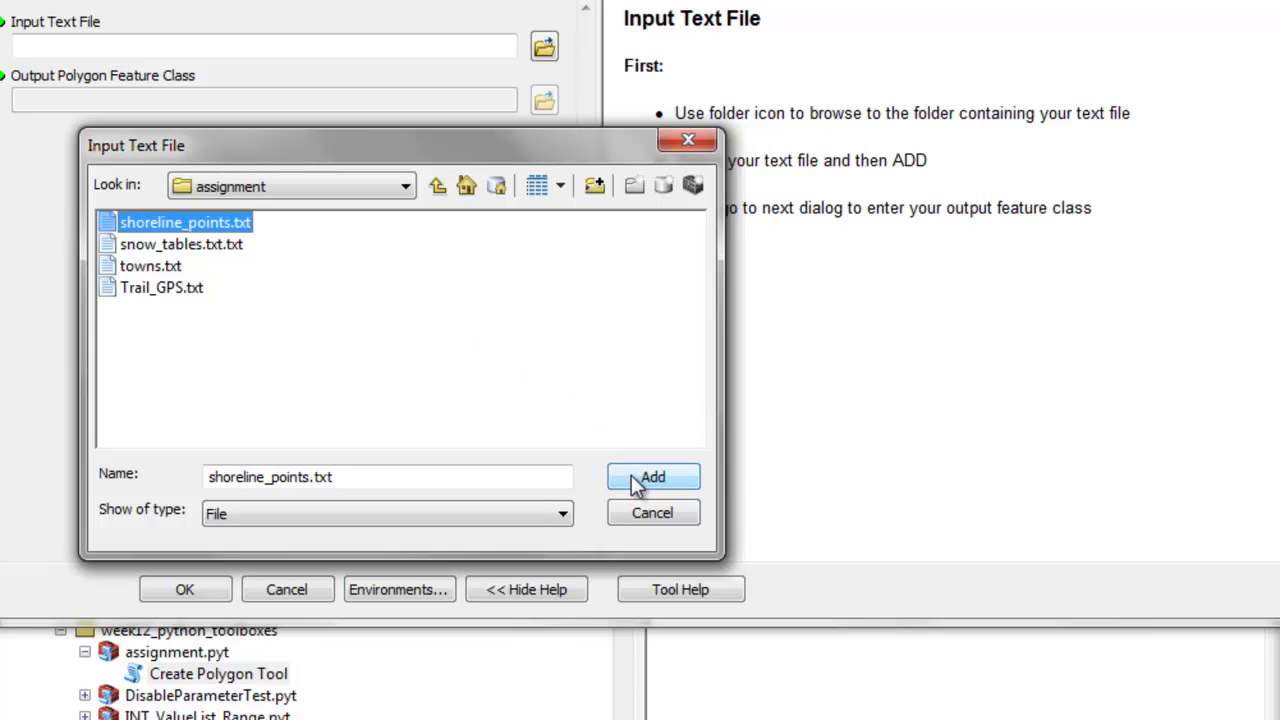
left_click_drag(609, 143, 767, 204)
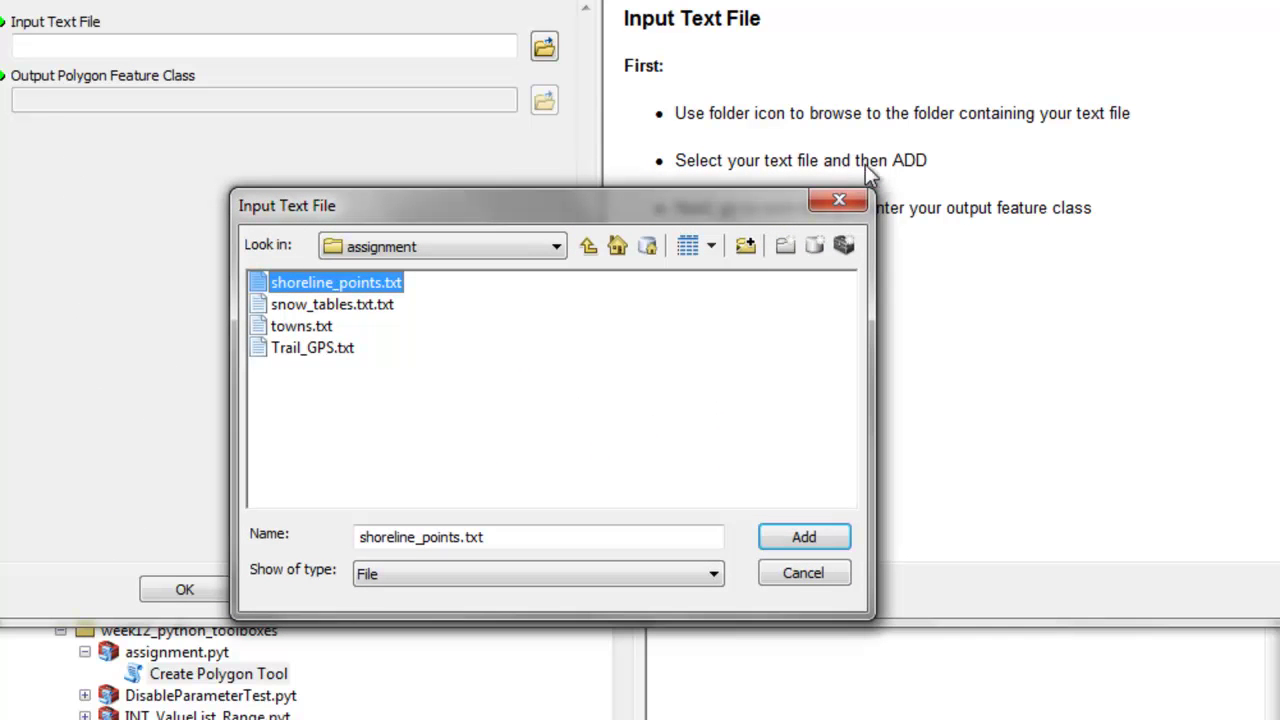
left_click(775, 530)
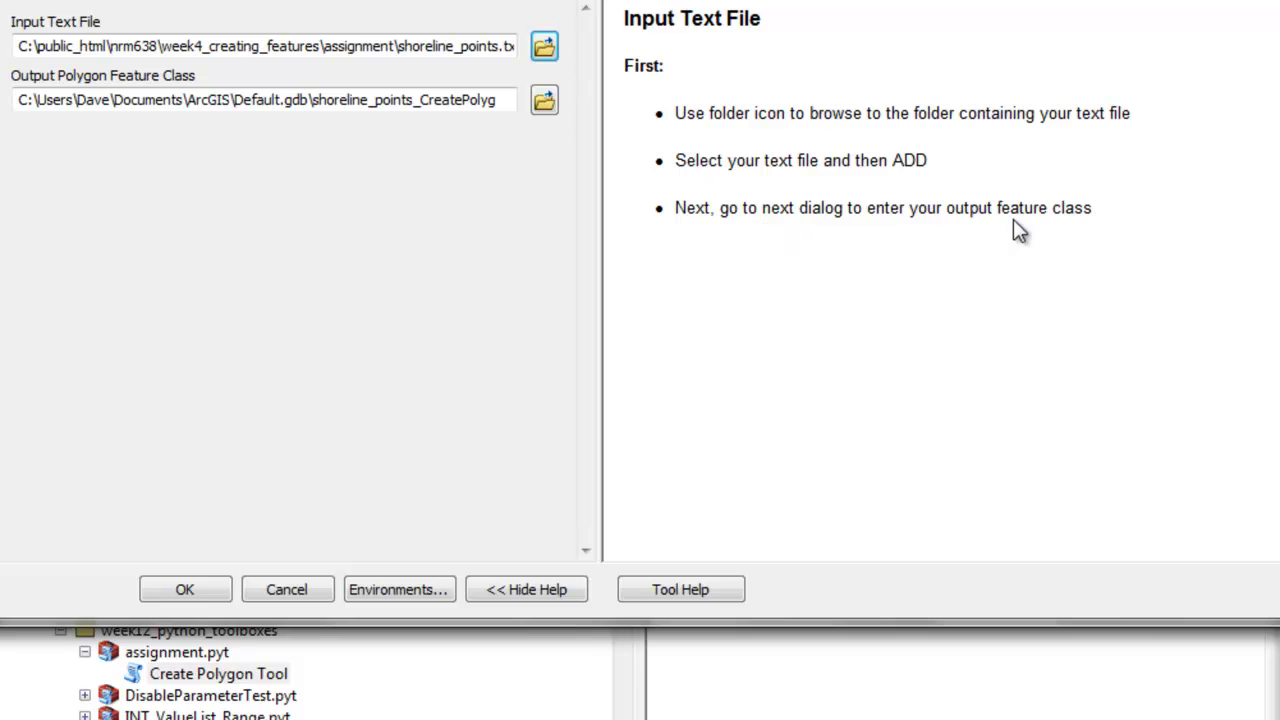
Step: Save the output polygon feature class as testpolygon in the C:\test folder
left_click(494, 99)
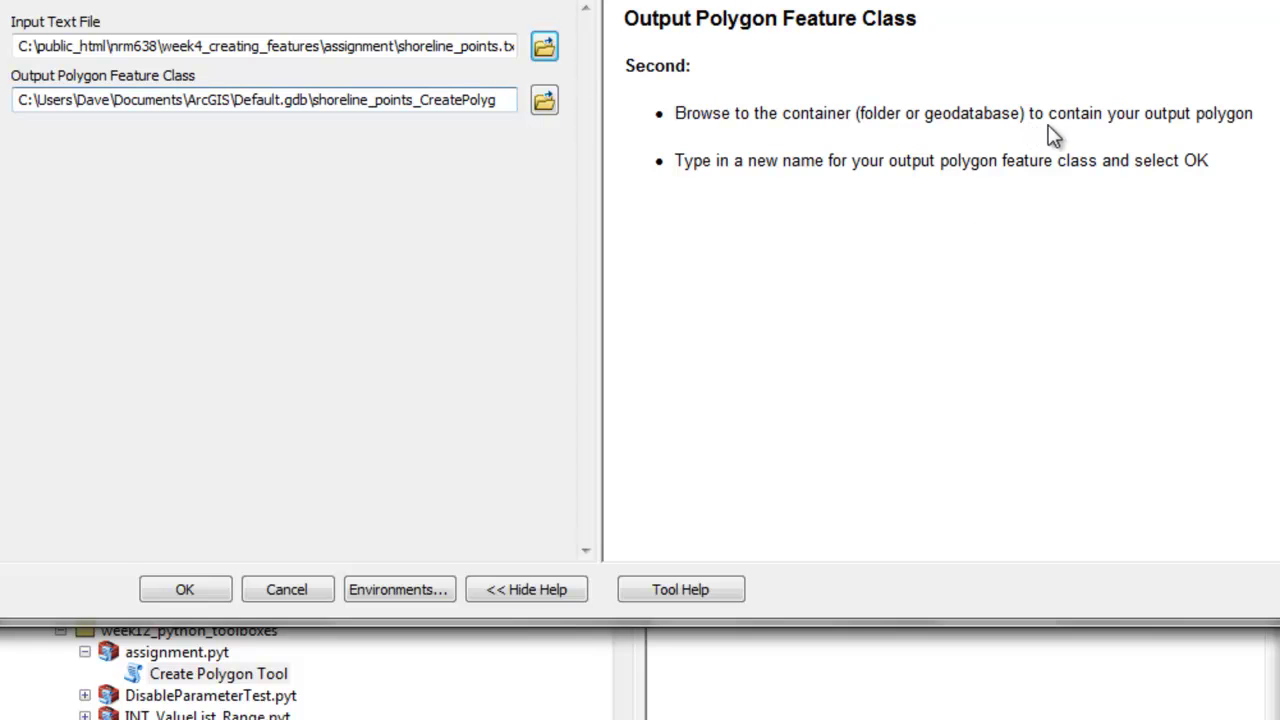
left_click(545, 105)
left_click(684, 192)
double_click(683, 189)
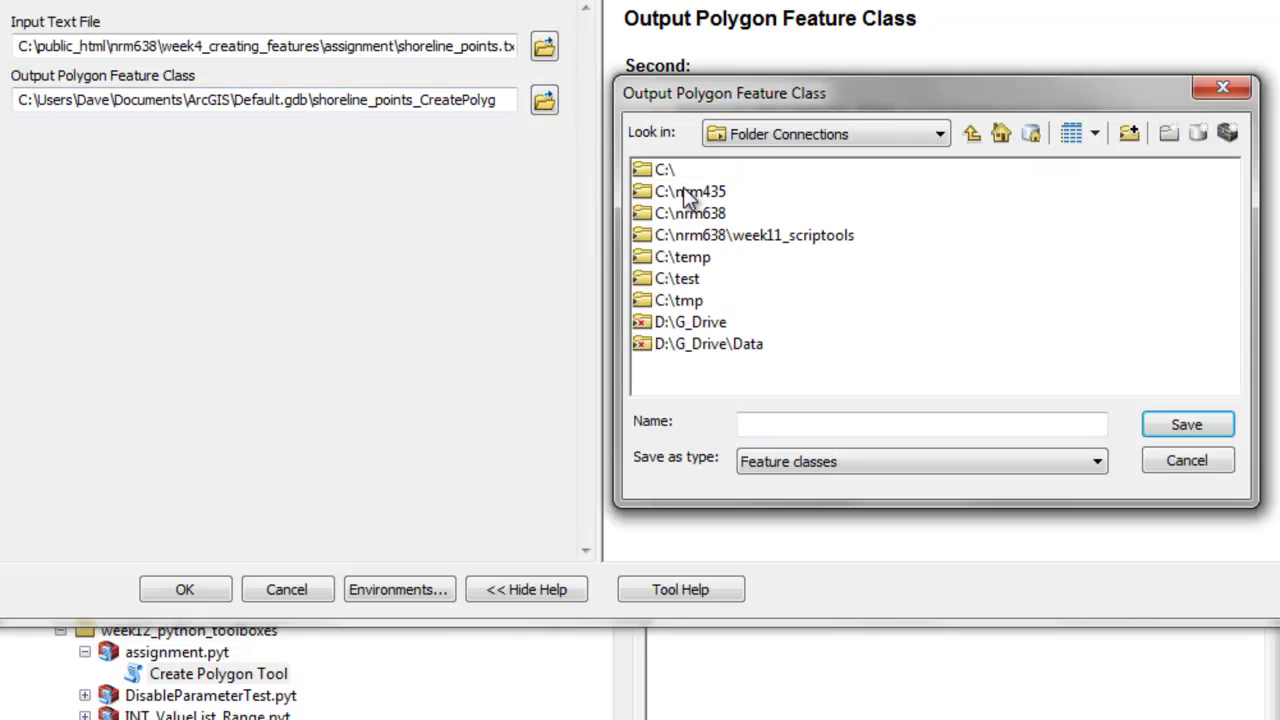
double_click(660, 278)
left_click(757, 428)
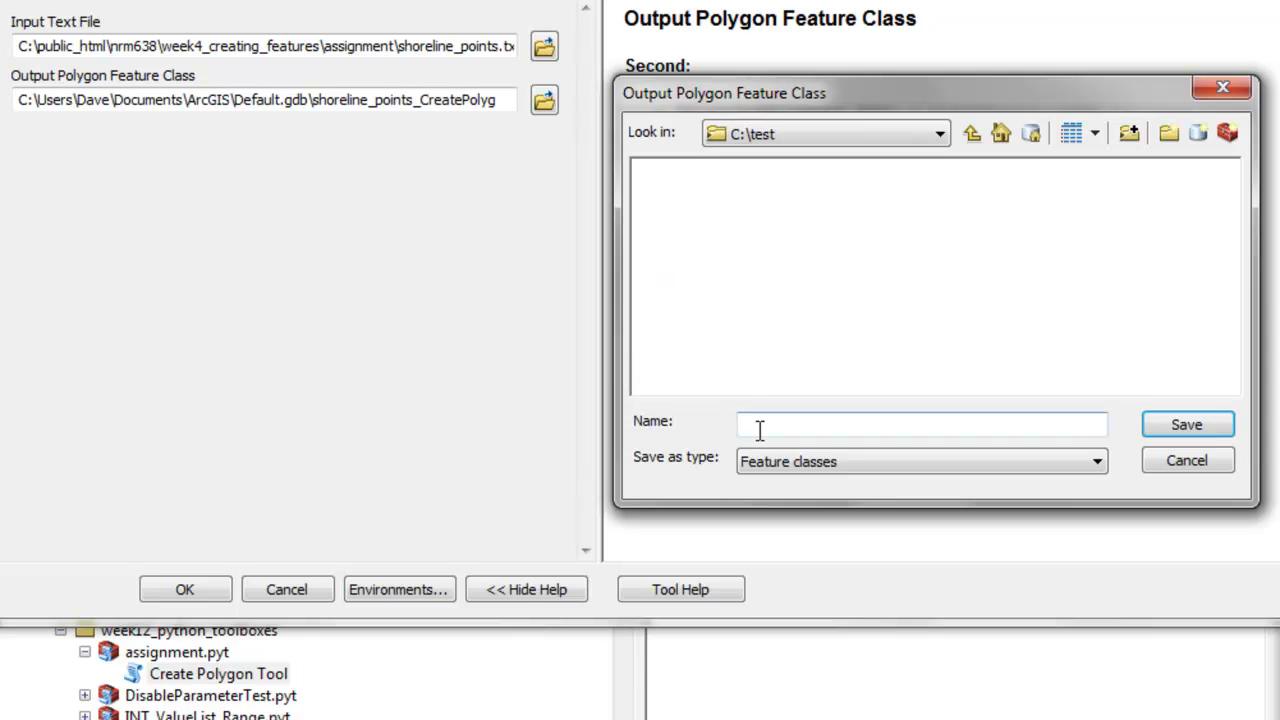
type("testpolygon")
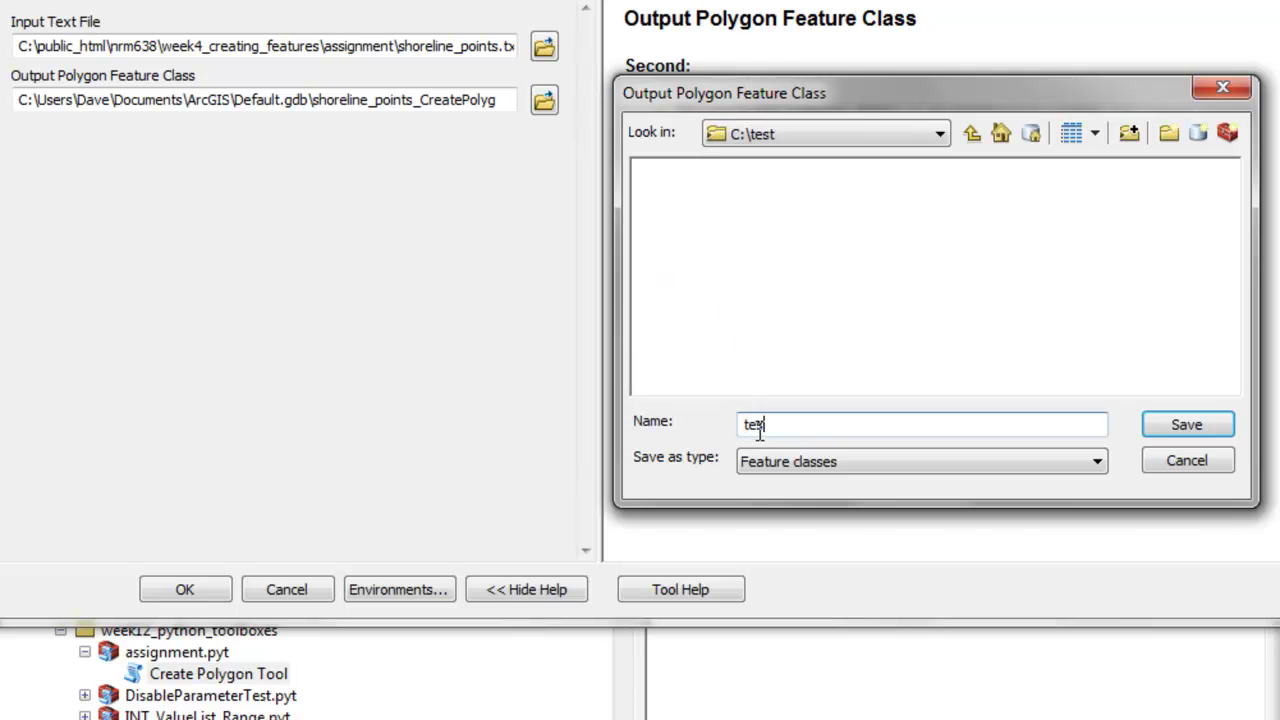
left_click(1185, 425)
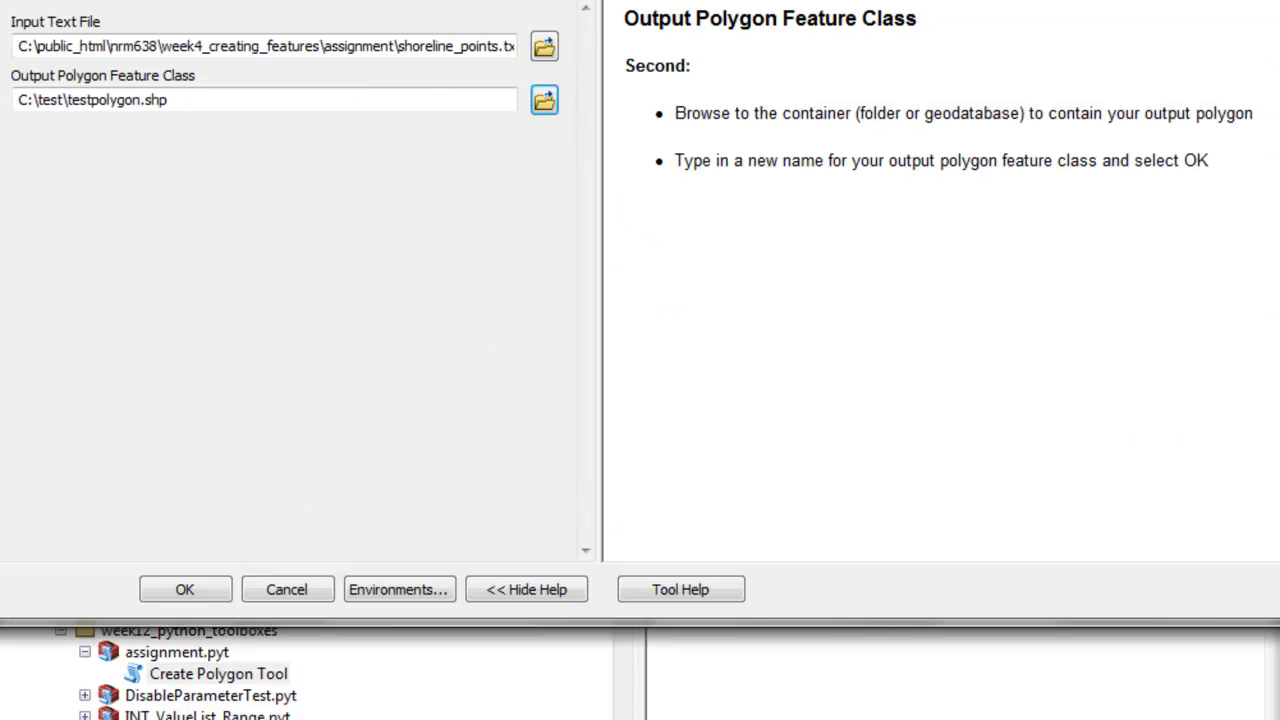
Step: Run the Create Polygon Tool with OK to draw the shoreline polygon on the map
left_click_drag(328, 0, 352, 8)
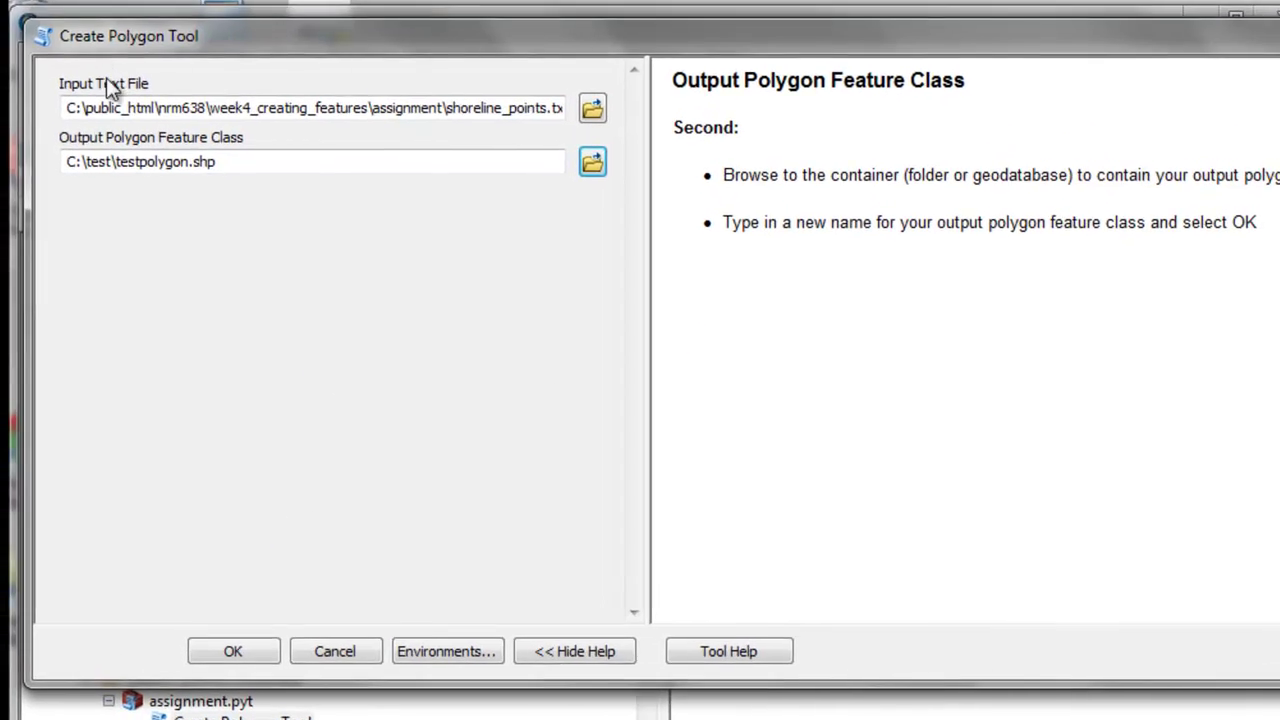
left_click(118, 168)
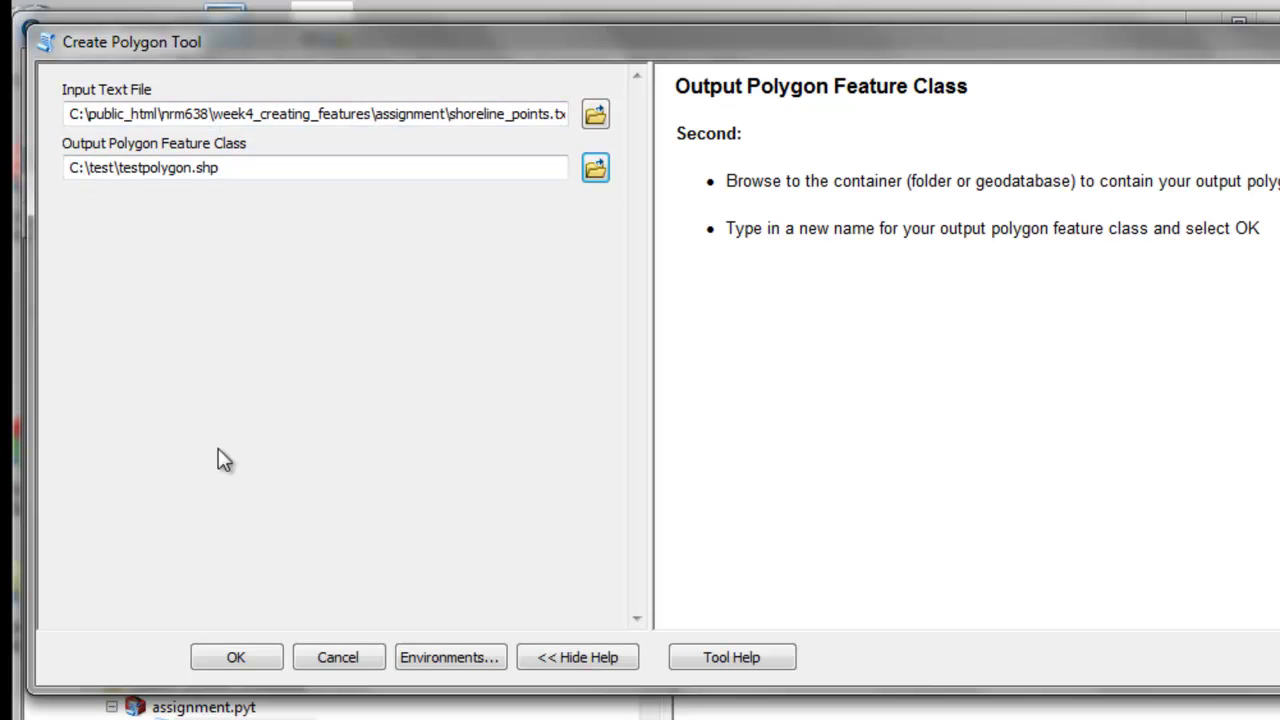
left_click(230, 662)
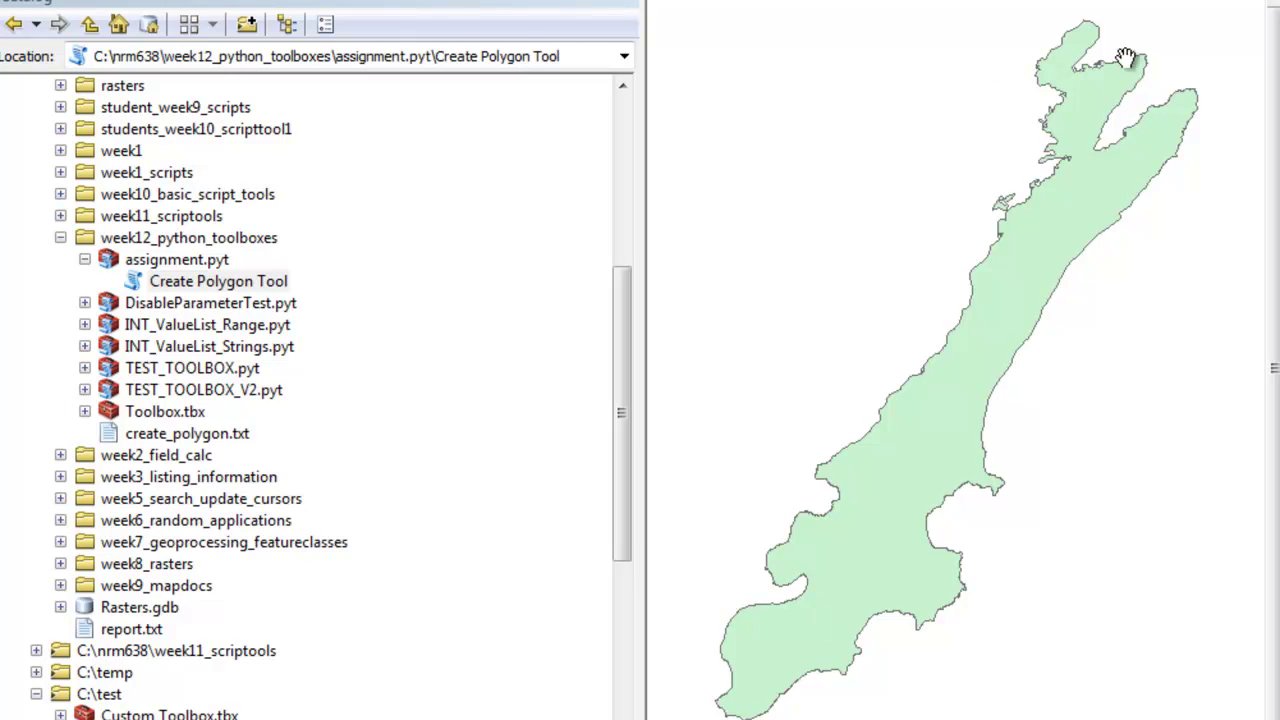
Step: Create a new Python toolbox, Toolbox (2).pyt, in week12_python_toolboxes, keeping the default name
right_click(141, 242)
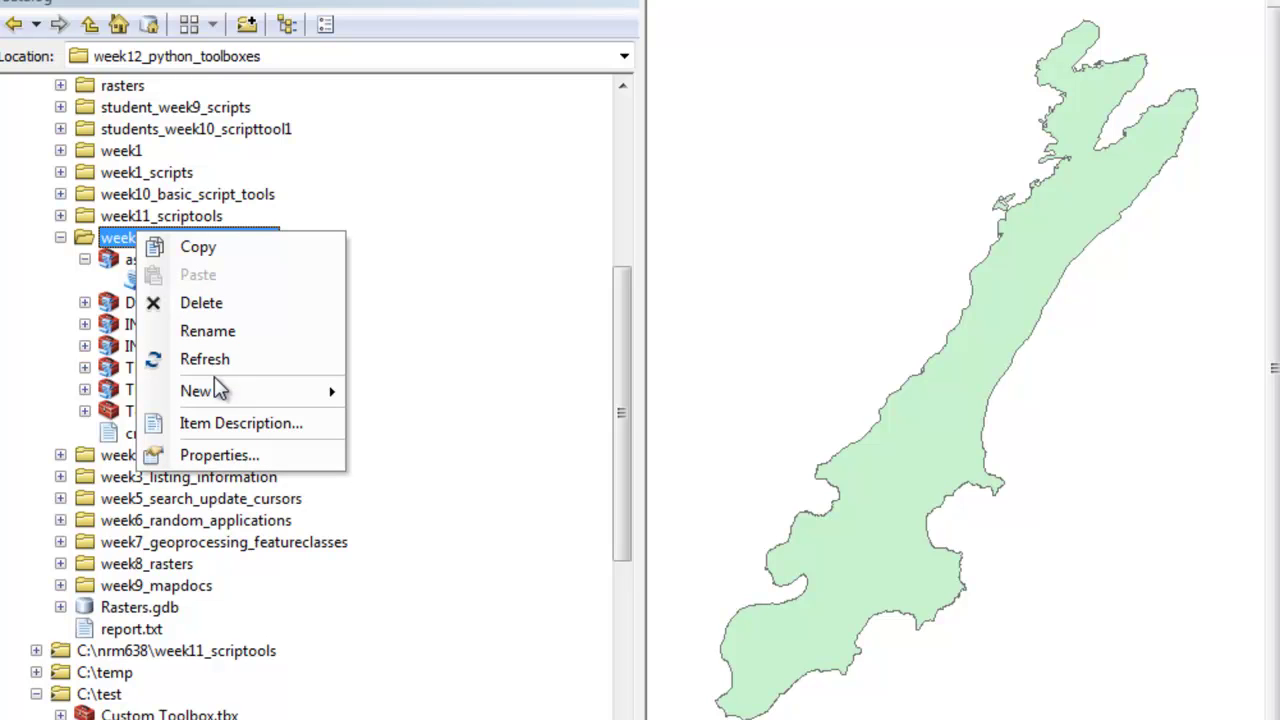
mouse_move(225, 390)
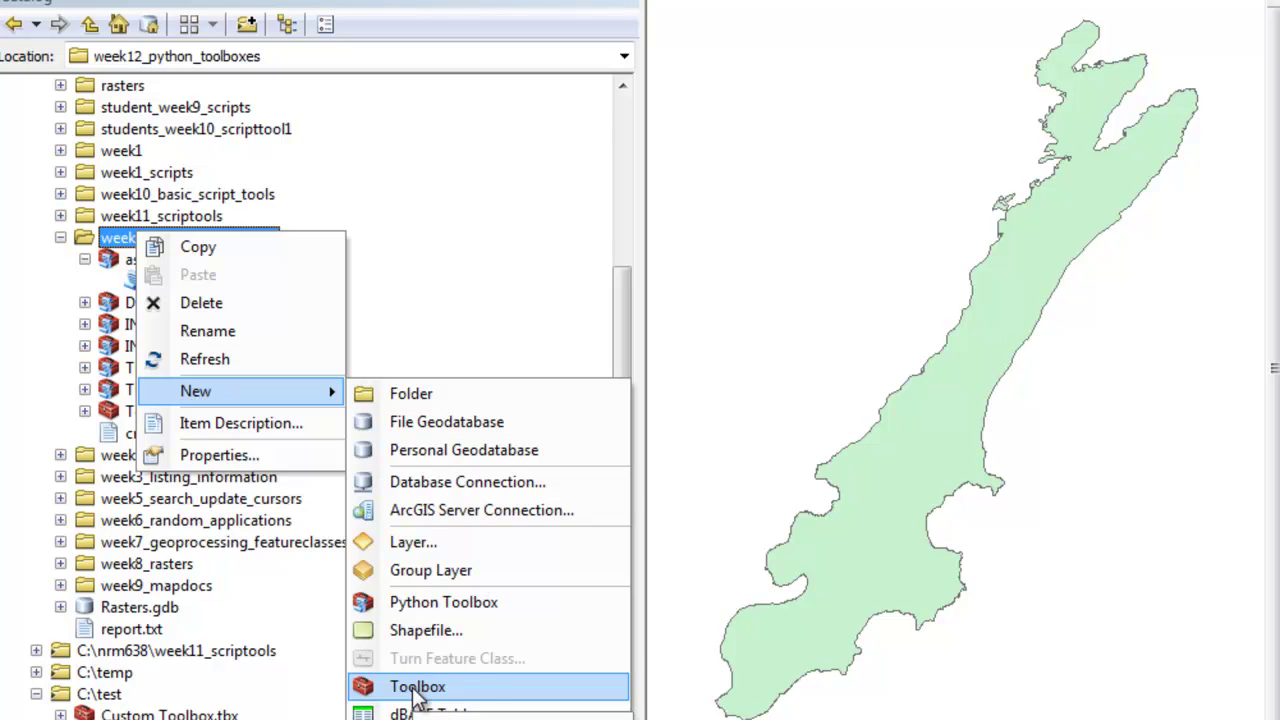
left_click(416, 606)
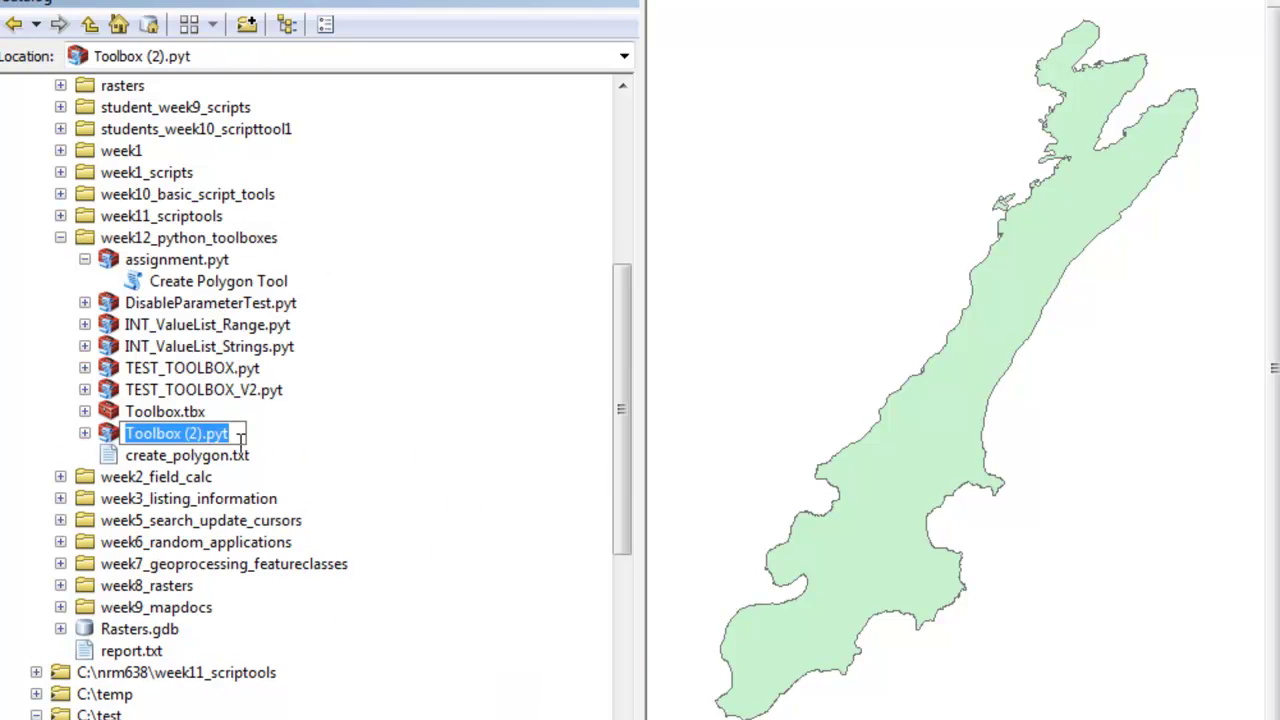
left_click(152, 436)
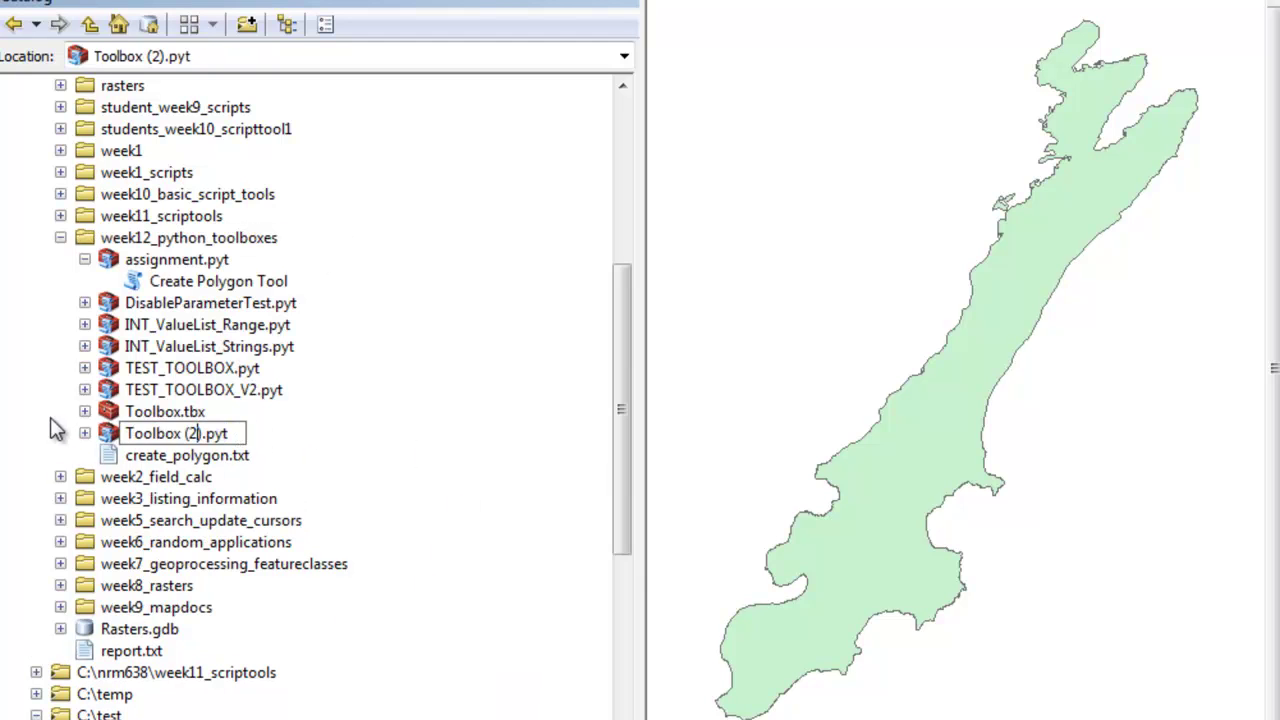
key("Return")
right_click(103, 438)
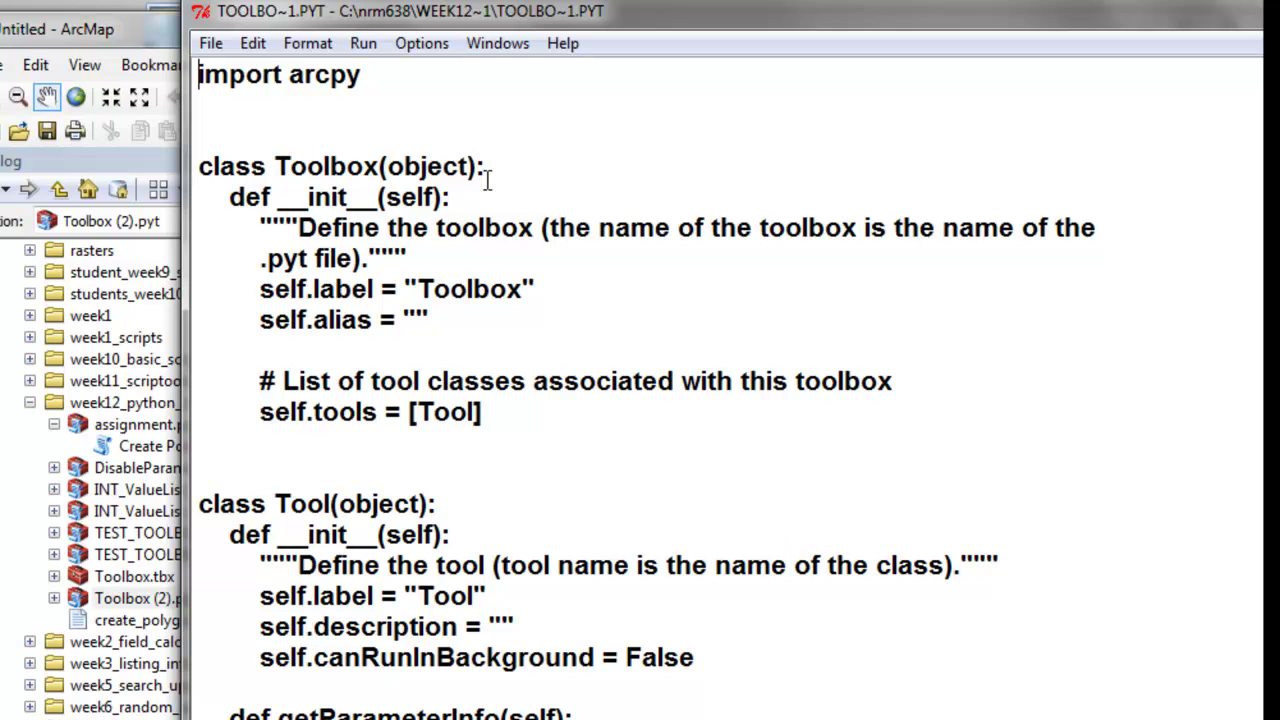
left_click_drag(494, 167, 194, 167)
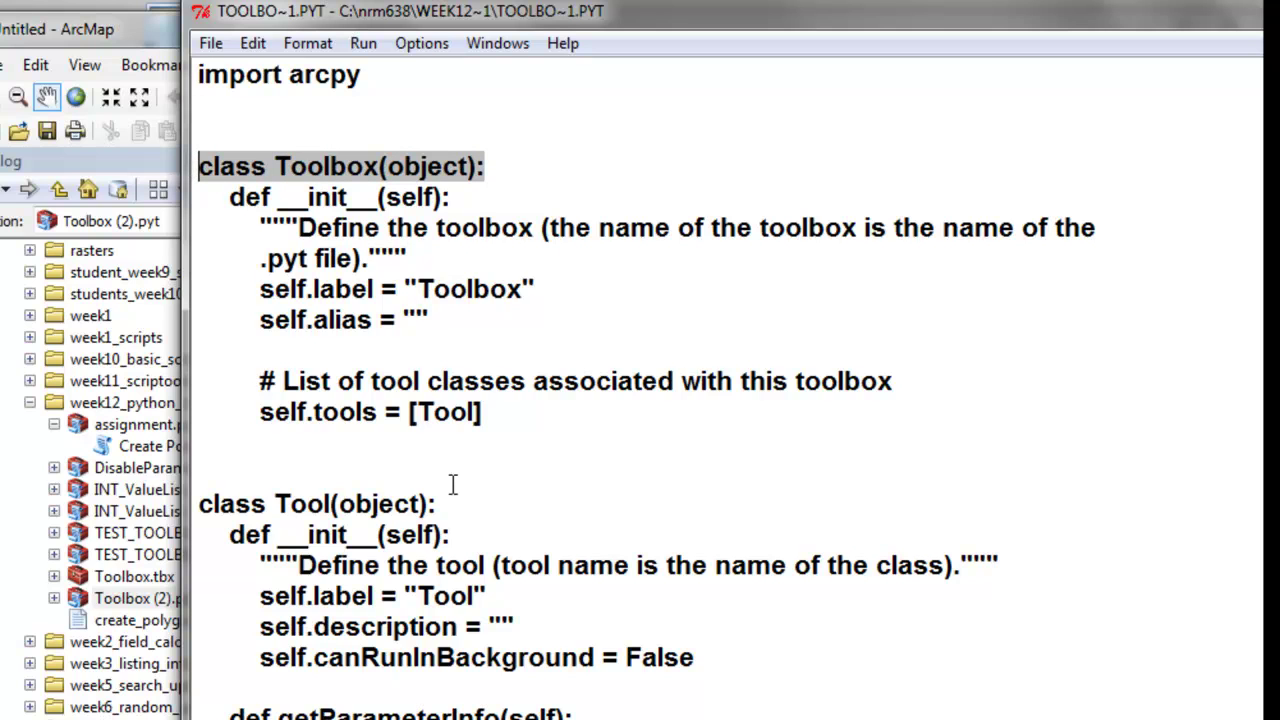
left_click_drag(436, 504, 199, 504)
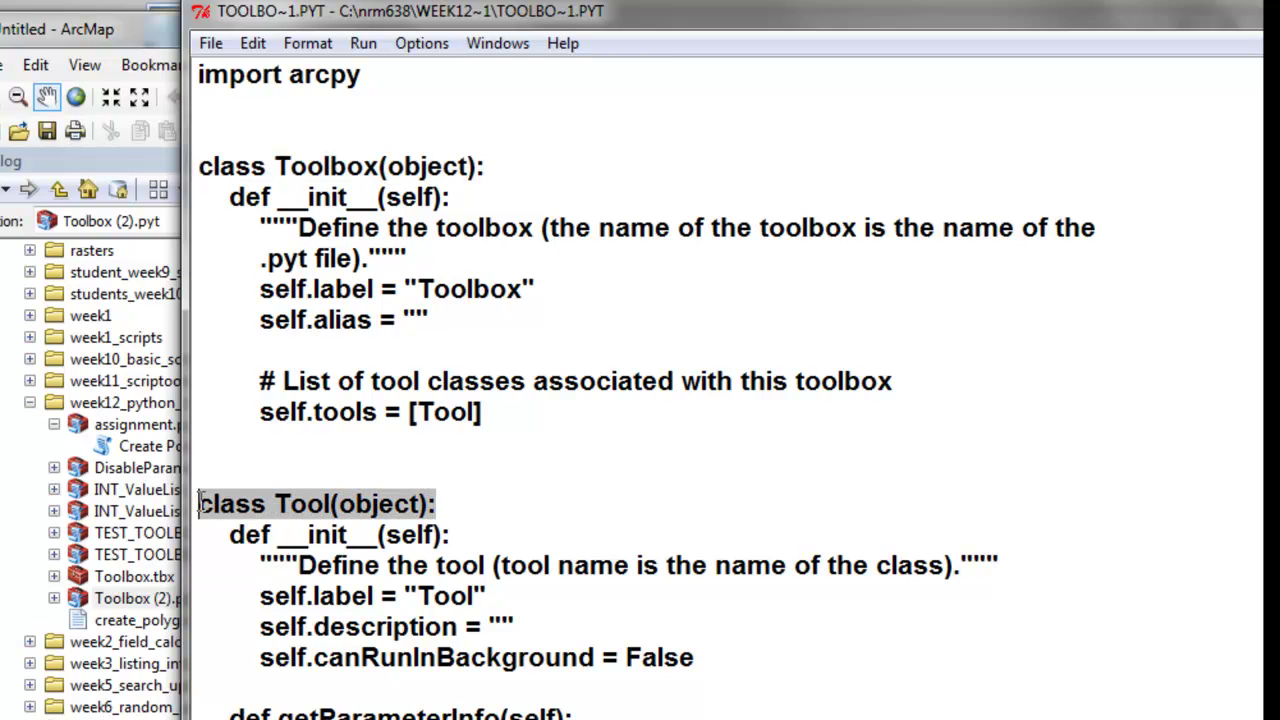